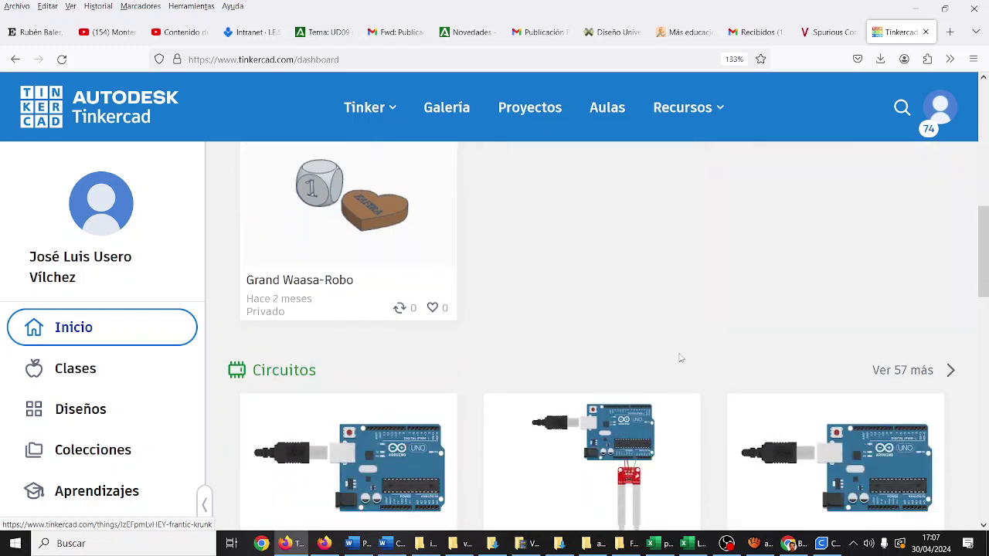
Look over the dashboard, examining the 3D designs and circuits sections and the available site areas.
{"action": "scroll", "coordinate": [507, 320], "scroll_direction": "down", "scroll_amount": 2}
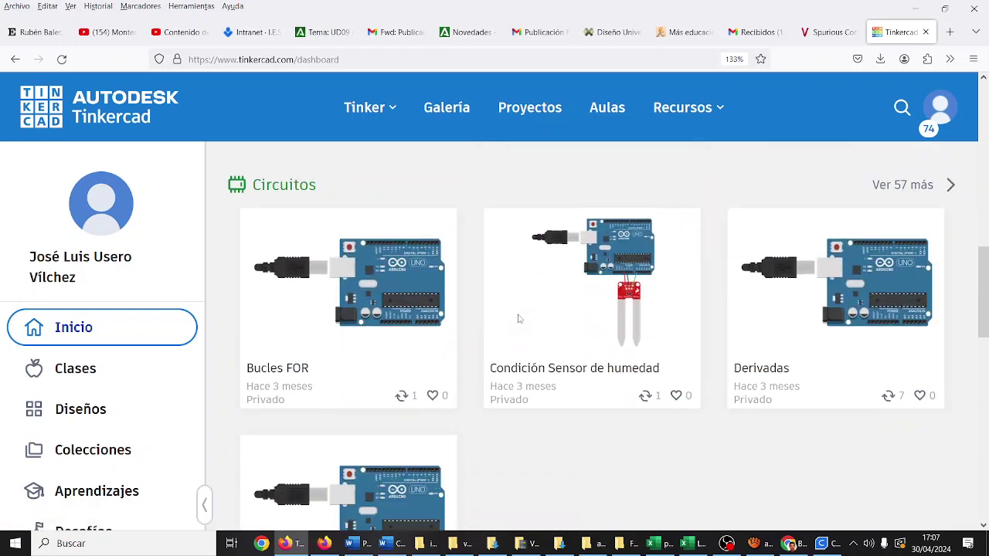
{"action": "scroll", "coordinate": [517, 320], "scroll_direction": "up", "scroll_amount": 6}
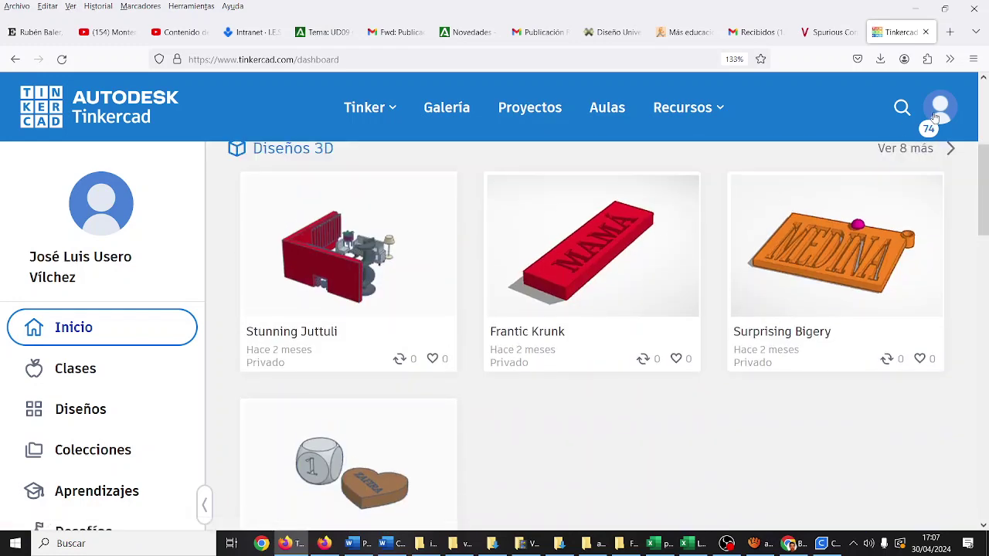
{"action": "left_click", "coordinate": [936, 113]}
{"action": "left_click", "coordinate": [934, 117]}
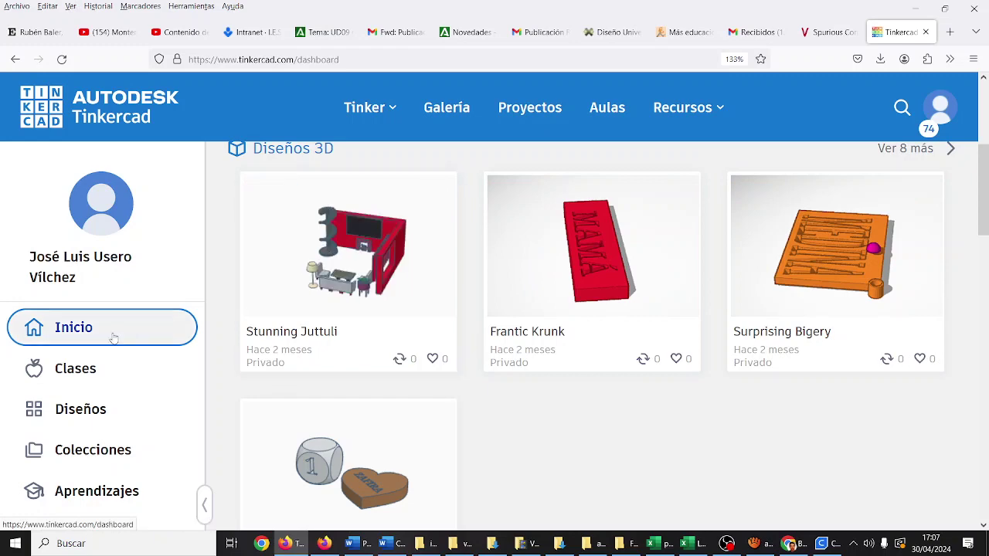
{"action": "scroll", "coordinate": [319, 187], "scroll_direction": "up", "scroll_amount": 3}
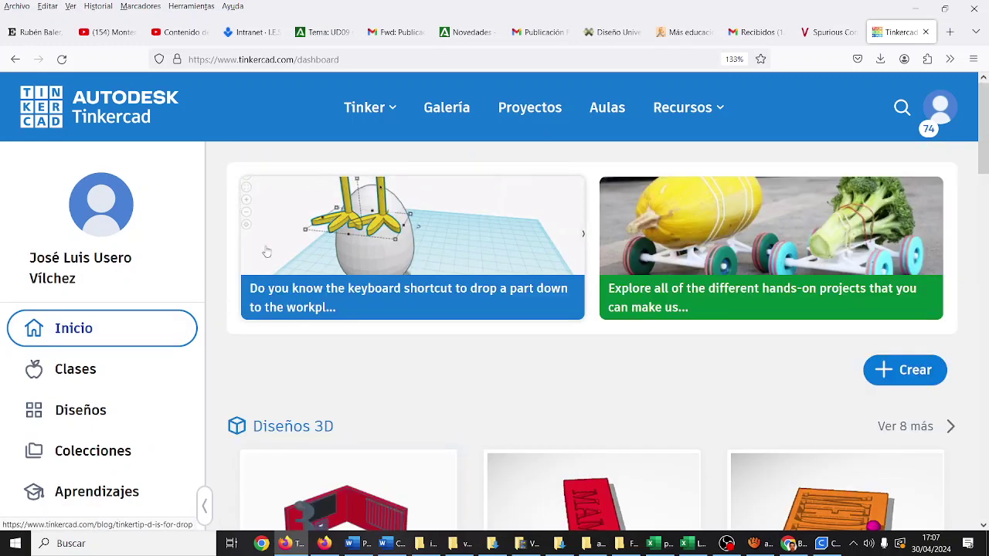
{"action": "scroll", "coordinate": [88, 366], "scroll_direction": "down", "scroll_amount": 3}
{"action": "scroll", "coordinate": [88, 363], "scroll_direction": "up", "scroll_amount": 1}
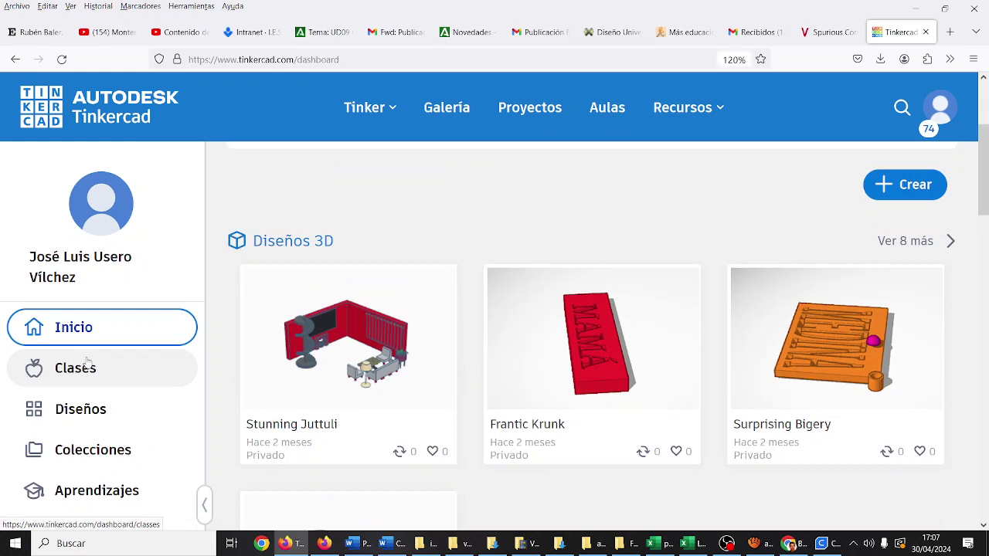
{"action": "scroll", "coordinate": [87, 360], "scroll_direction": "down", "scroll_amount": 1, "text": "ctrl"}
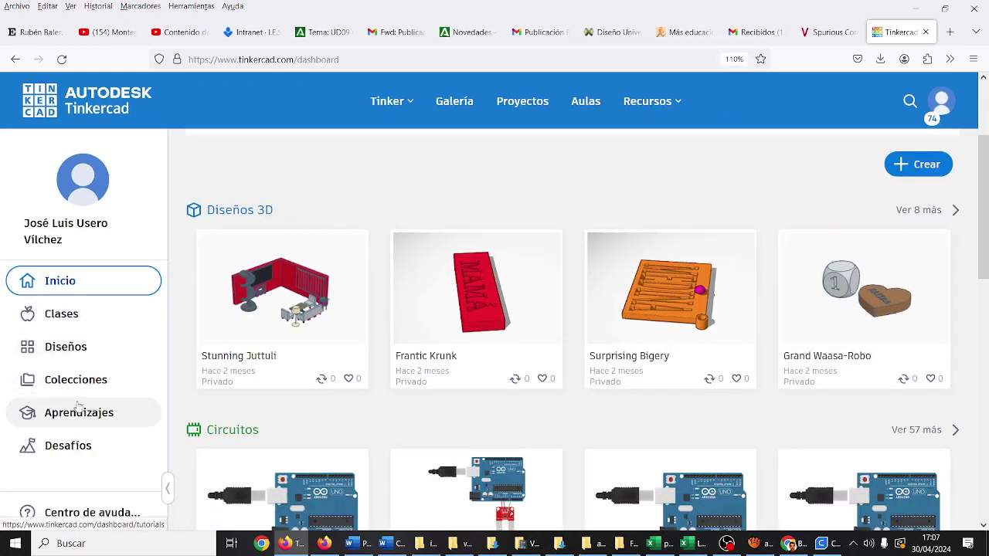
{"action": "scroll", "coordinate": [104, 369], "scroll_direction": "down", "scroll_amount": 2}
{"action": "scroll", "coordinate": [104, 369], "scroll_direction": "up", "scroll_amount": 3}
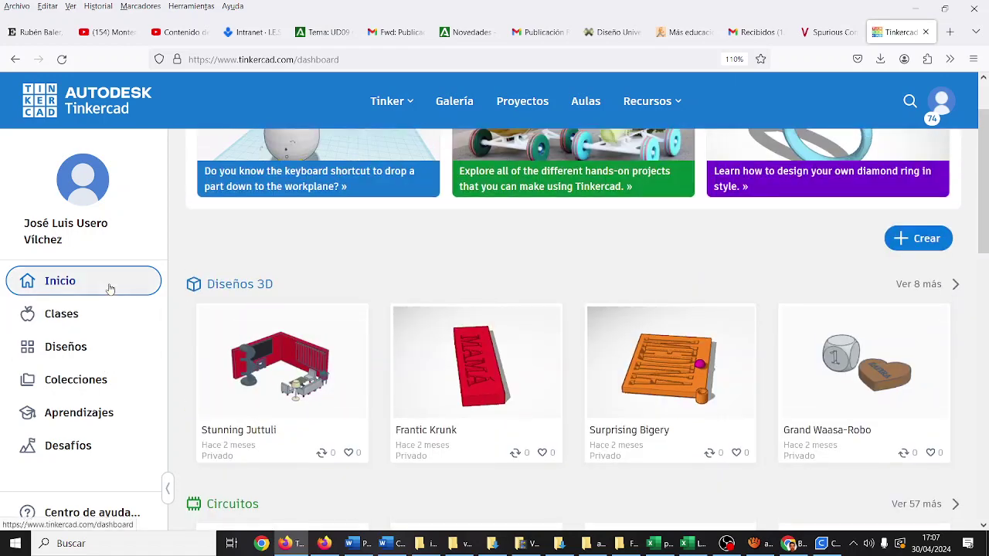
{"action": "scroll", "coordinate": [325, 256], "scroll_direction": "up", "scroll_amount": 1}
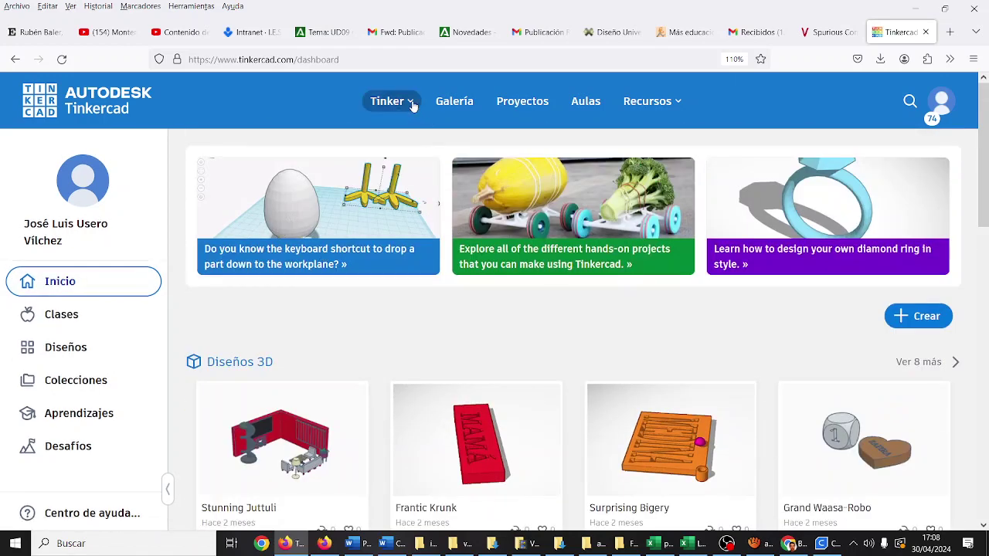
View the projects page and the 3D design introduction page, and return to the dashboard by starting Tinkercad.
{"action": "left_click", "coordinate": [518, 103]}
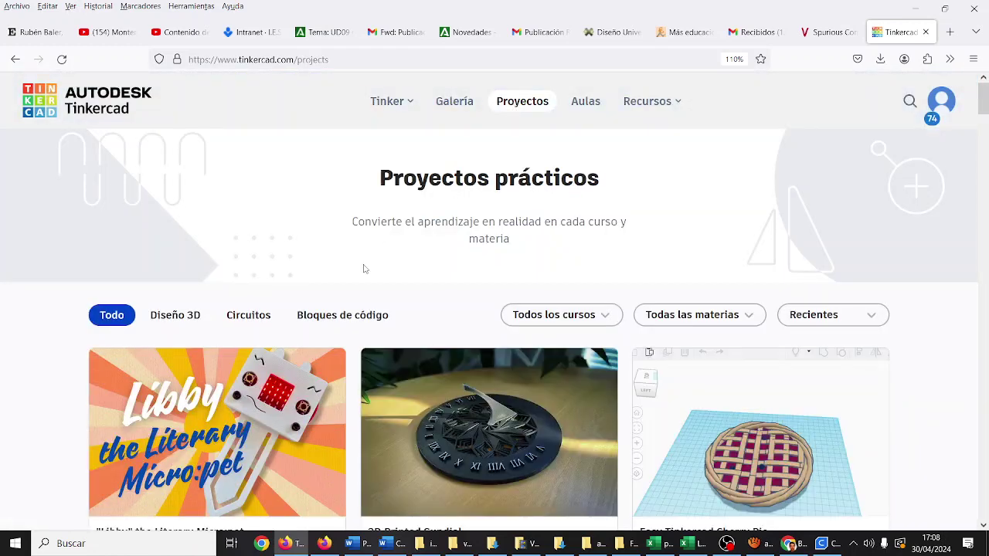
{"action": "left_click", "coordinate": [388, 108]}
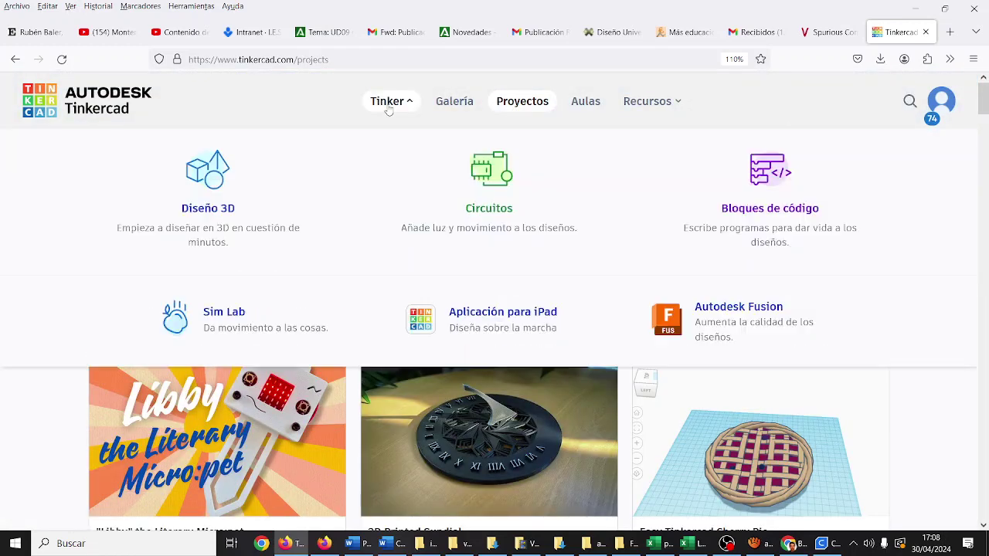
{"action": "left_click", "coordinate": [210, 183]}
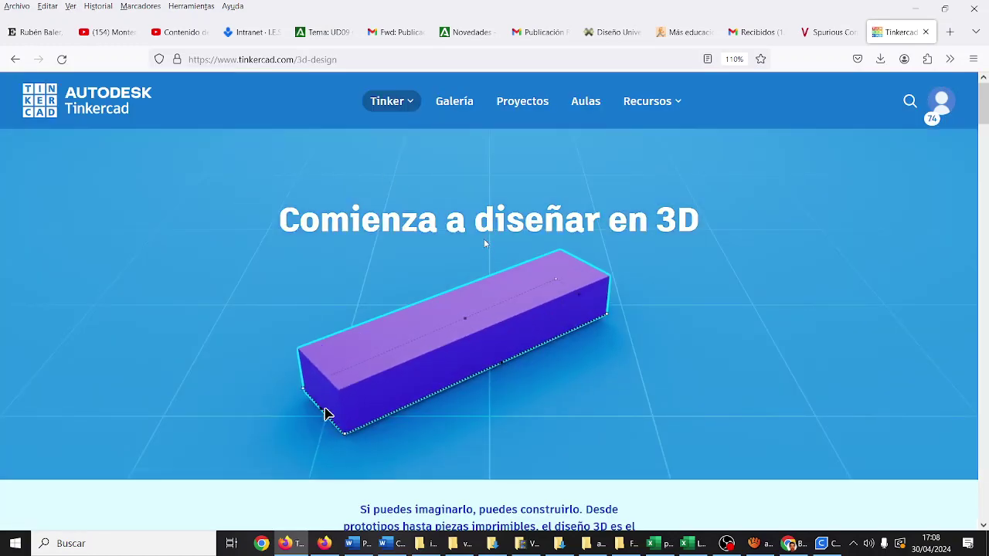
{"action": "scroll", "coordinate": [487, 240], "scroll_direction": "down", "scroll_amount": 4}
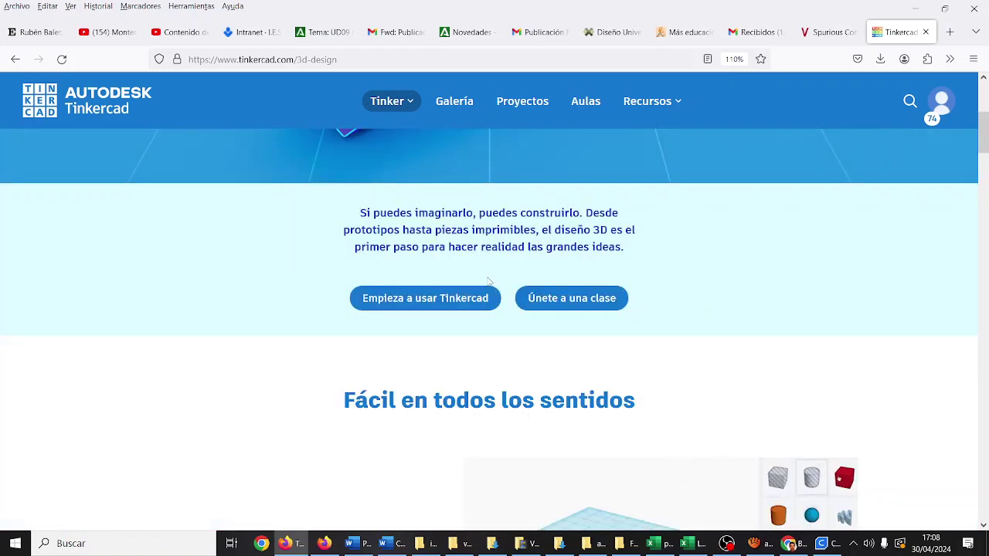
{"action": "left_click", "coordinate": [477, 298]}
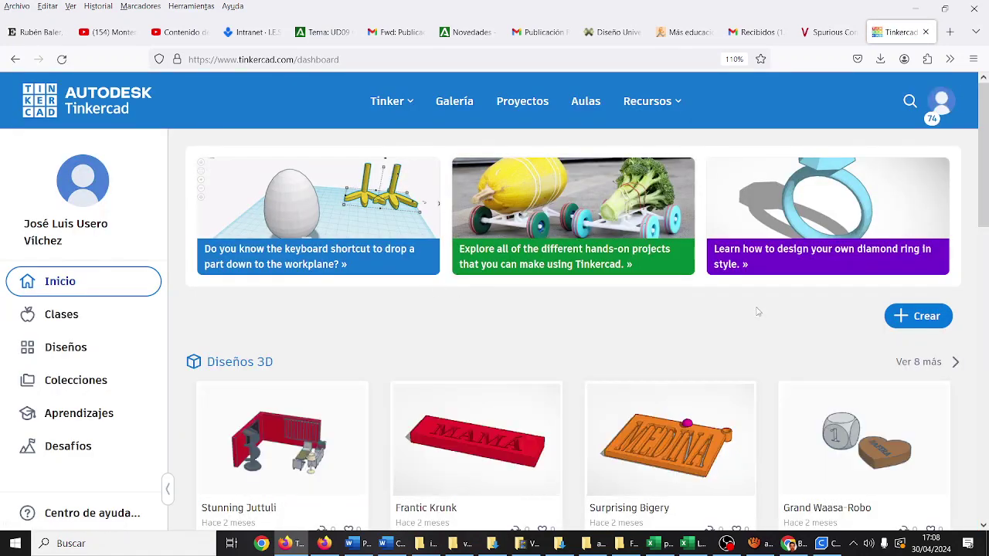
Create a new 3D design and rename it DISEÑO1.
{"action": "left_click", "coordinate": [918, 316]}
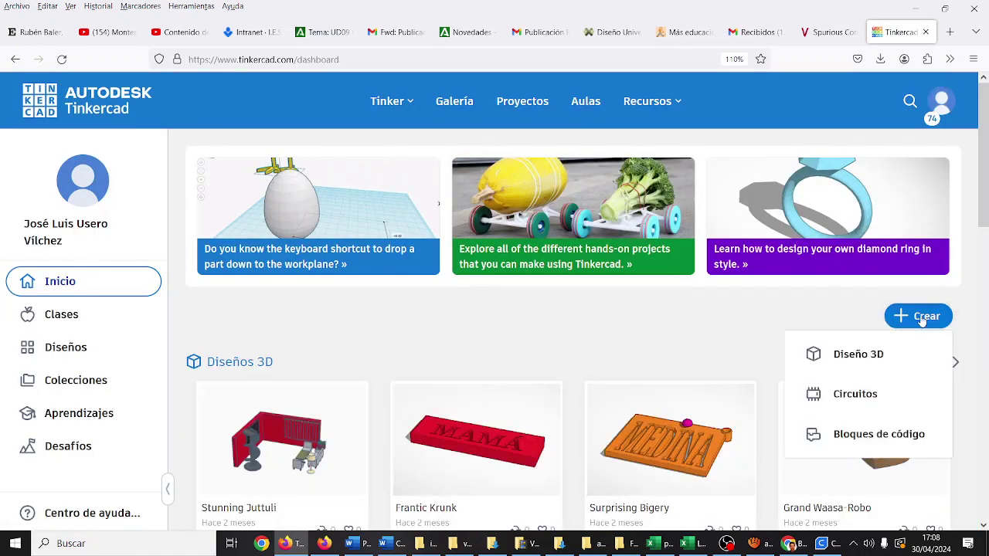
{"action": "left_click", "coordinate": [872, 354]}
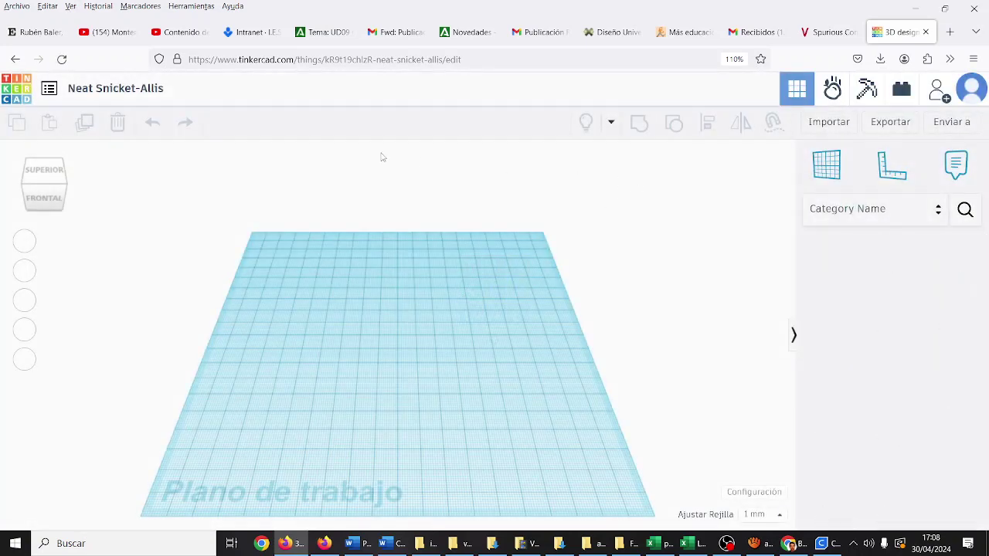
{"action": "left_click", "coordinate": [137, 92]}
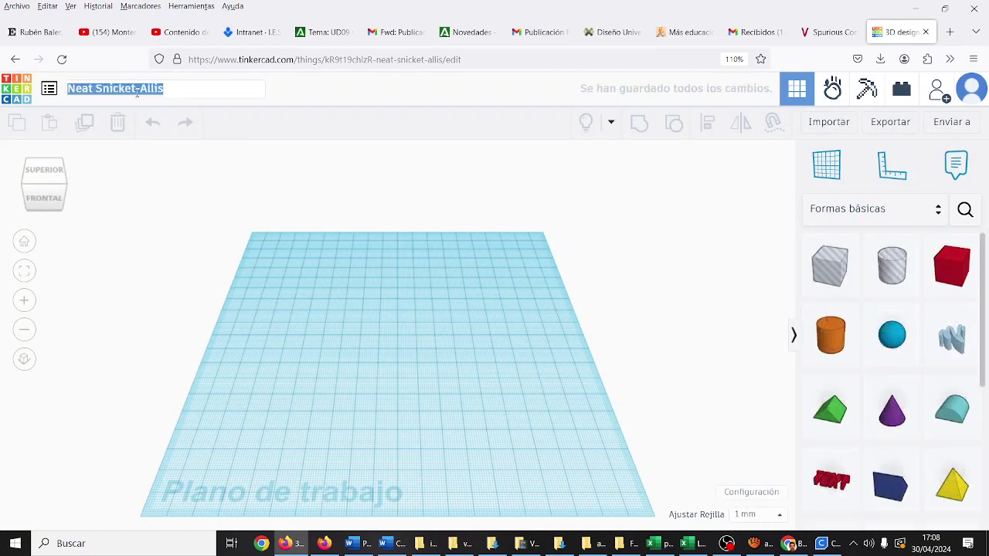
{"action": "type", "text": "e"}
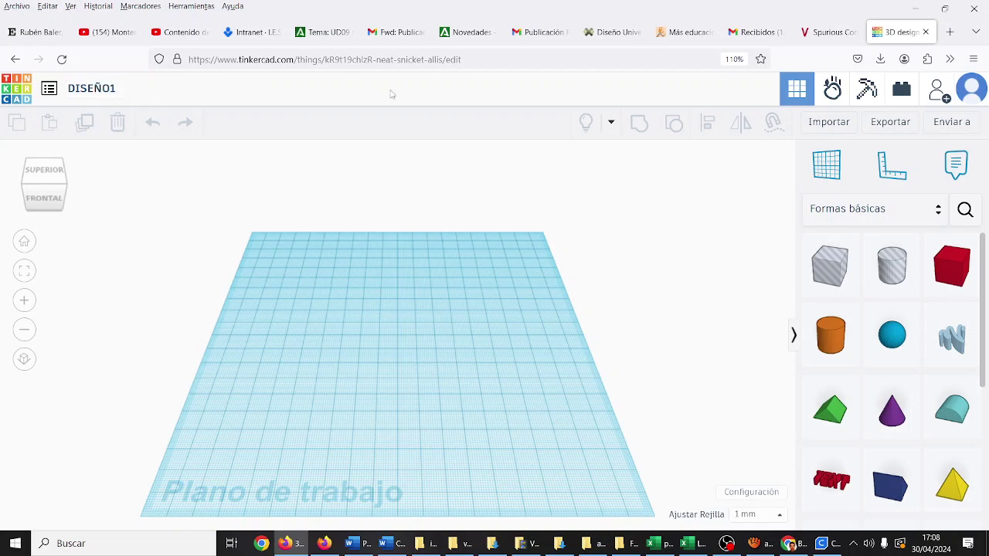
Browse the shapes in Formas básicas and the other categories of the shapes library.
{"action": "scroll", "coordinate": [843, 283], "scroll_direction": "down", "scroll_amount": 5}
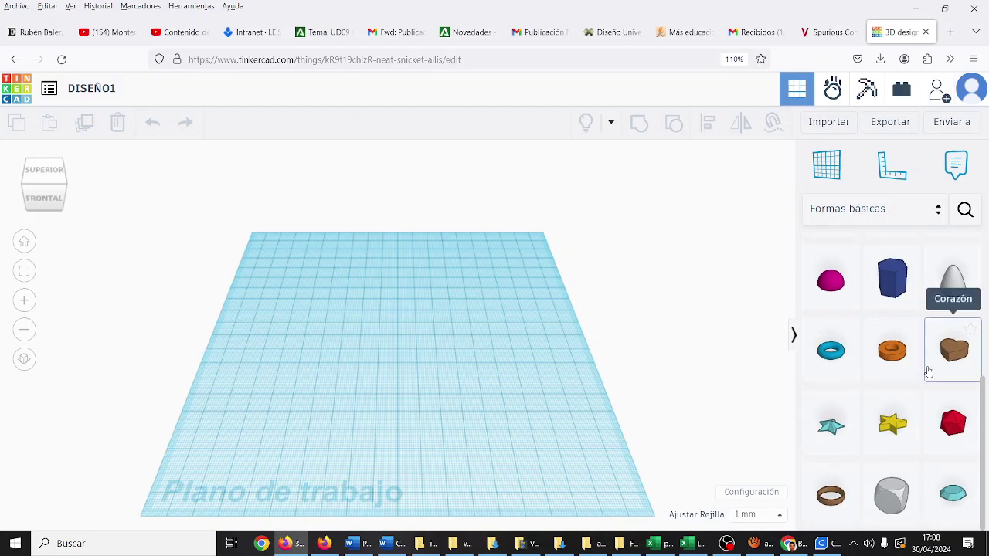
{"action": "scroll", "coordinate": [914, 376], "scroll_direction": "up", "scroll_amount": 2}
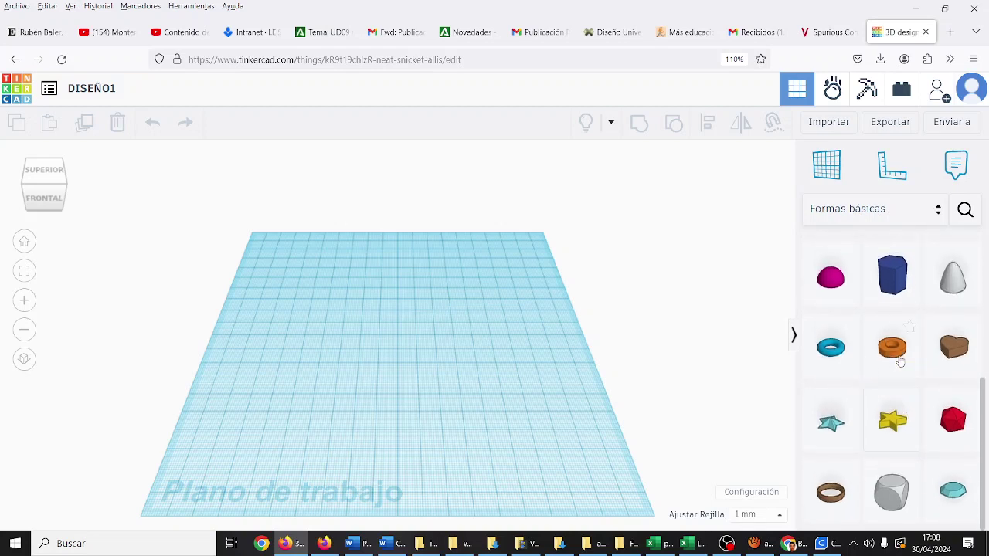
{"action": "scroll", "coordinate": [899, 360], "scroll_direction": "up", "scroll_amount": 4}
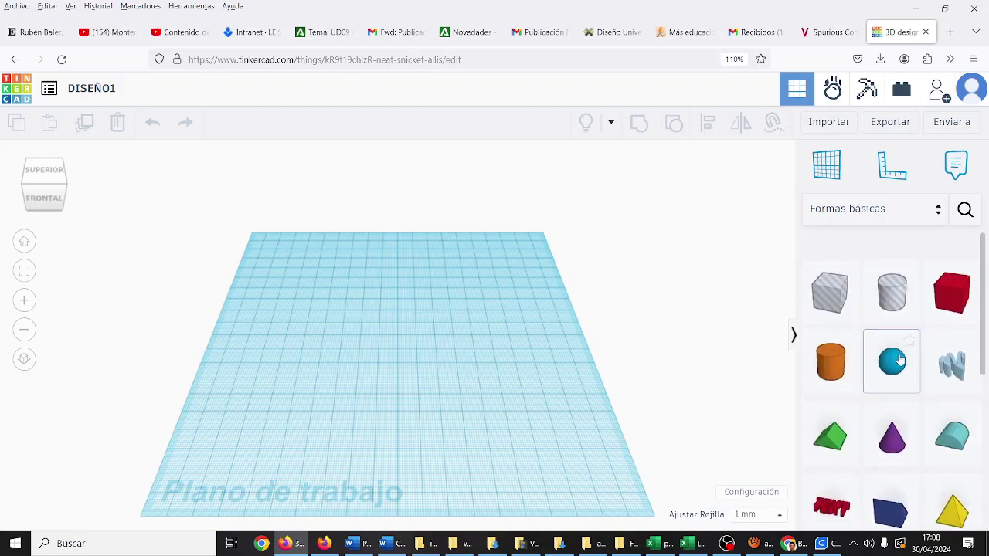
{"action": "left_click", "coordinate": [941, 215]}
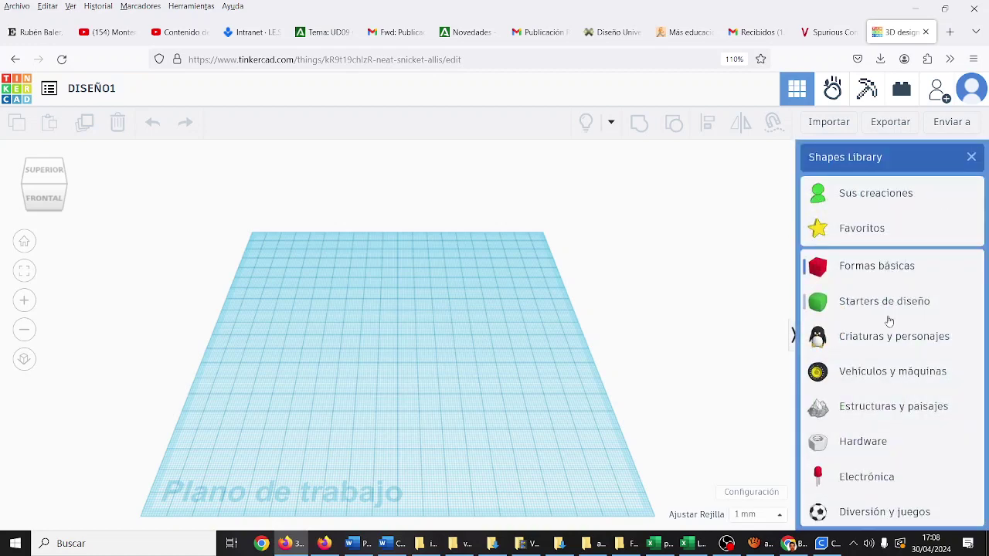
{"action": "scroll", "coordinate": [881, 353], "scroll_direction": "down", "scroll_amount": 4}
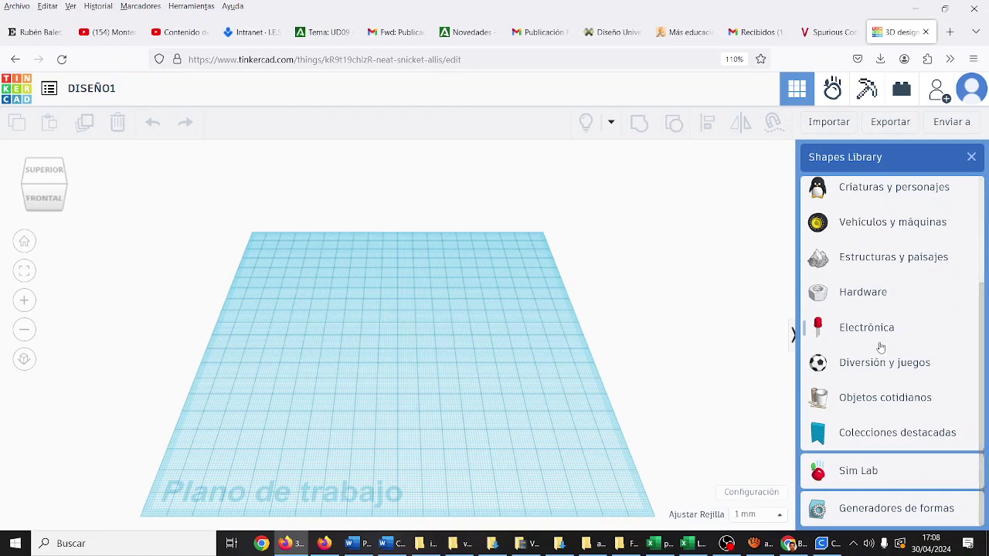
{"action": "scroll", "coordinate": [881, 348], "scroll_direction": "up", "scroll_amount": 5}
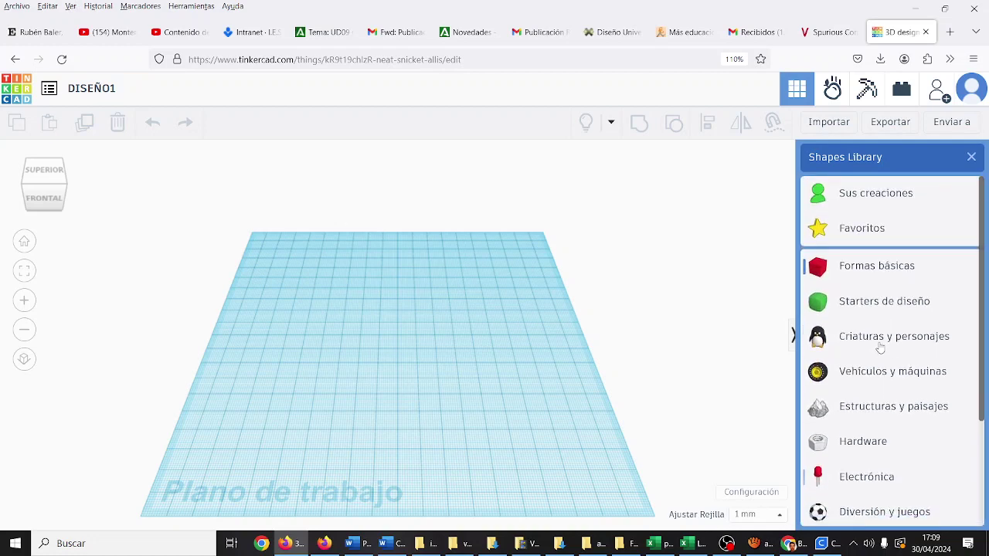
{"action": "left_click", "coordinate": [899, 276]}
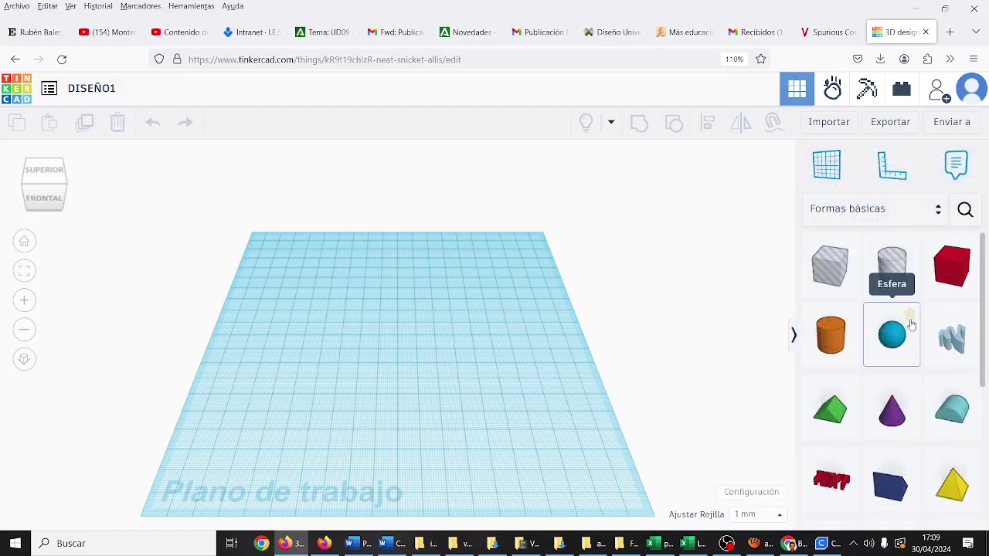
{"action": "scroll", "coordinate": [912, 325], "scroll_direction": "down", "scroll_amount": 2}
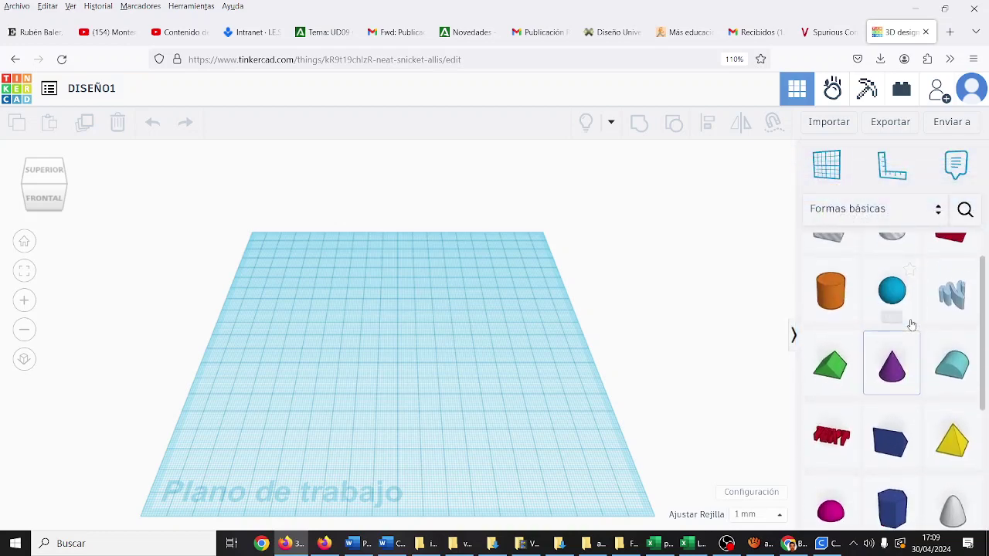
{"action": "scroll", "coordinate": [912, 324], "scroll_direction": "up", "scroll_amount": 2}
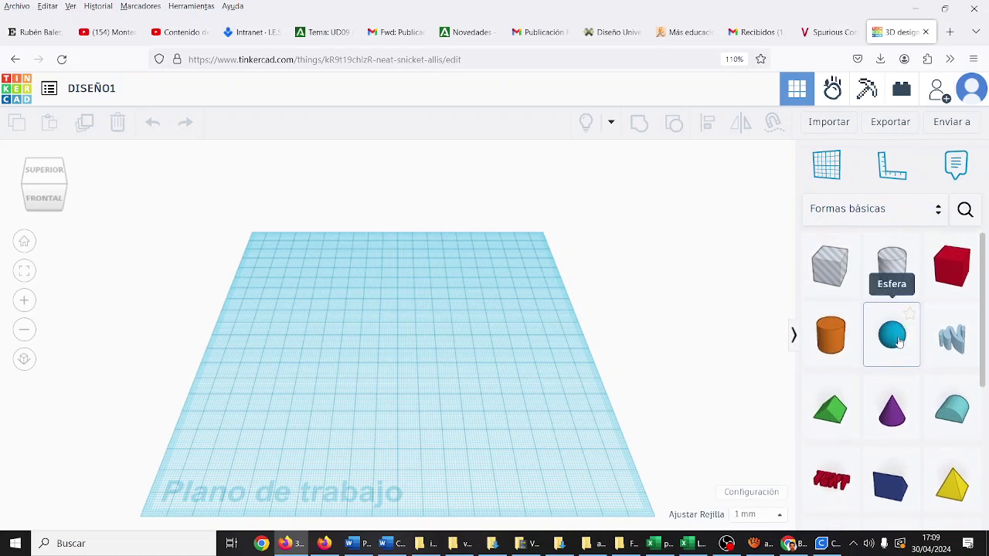
Place a solid sphere from the basic shapes near the middle of the workplane.
{"action": "left_click", "coordinate": [898, 342]}
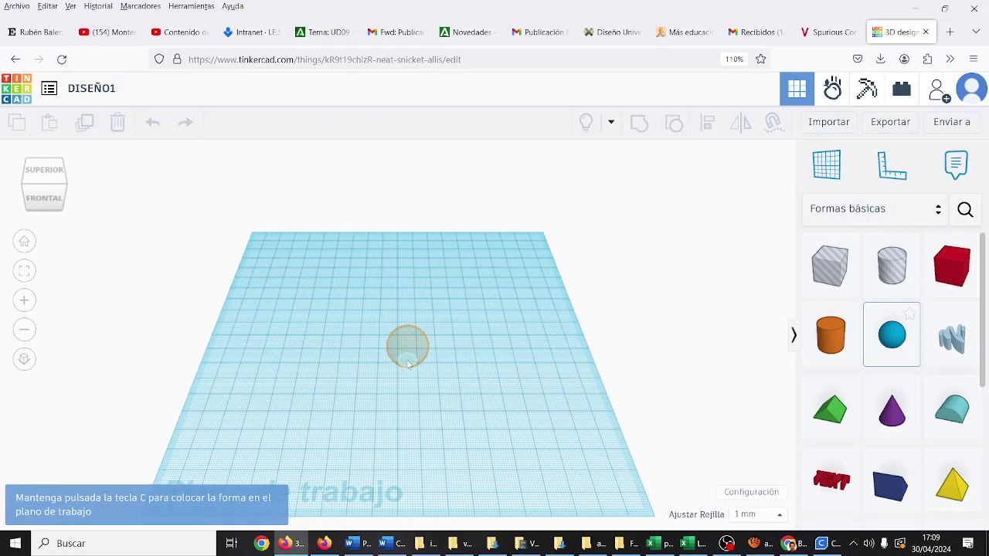
{"action": "left_click", "coordinate": [410, 364]}
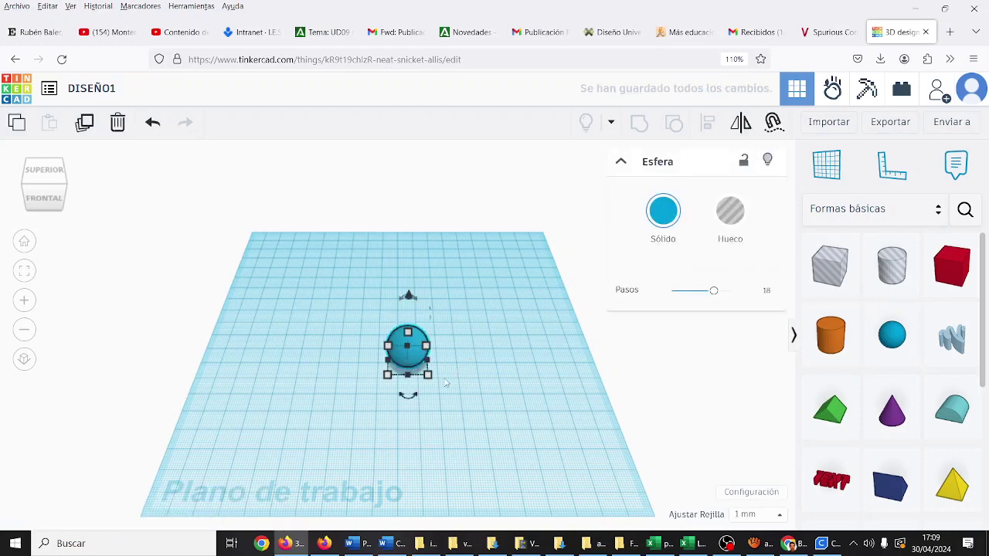
{"action": "right_click_drag", "start_coordinate": [445, 383], "coordinate": [424, 346]}
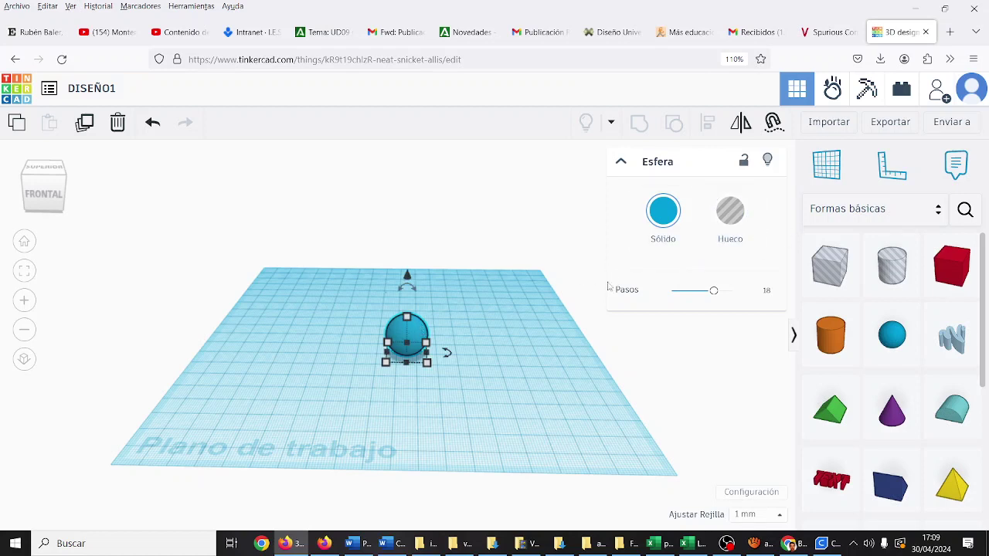
Enlarge the sphere proportionally to 36 by 36 mm and shift it 8 mm to the left across the workplane.
{"action": "left_click_drag", "start_coordinate": [429, 365], "coordinate": [457, 394]}
{"action": "key", "text": "ctrl+z"}
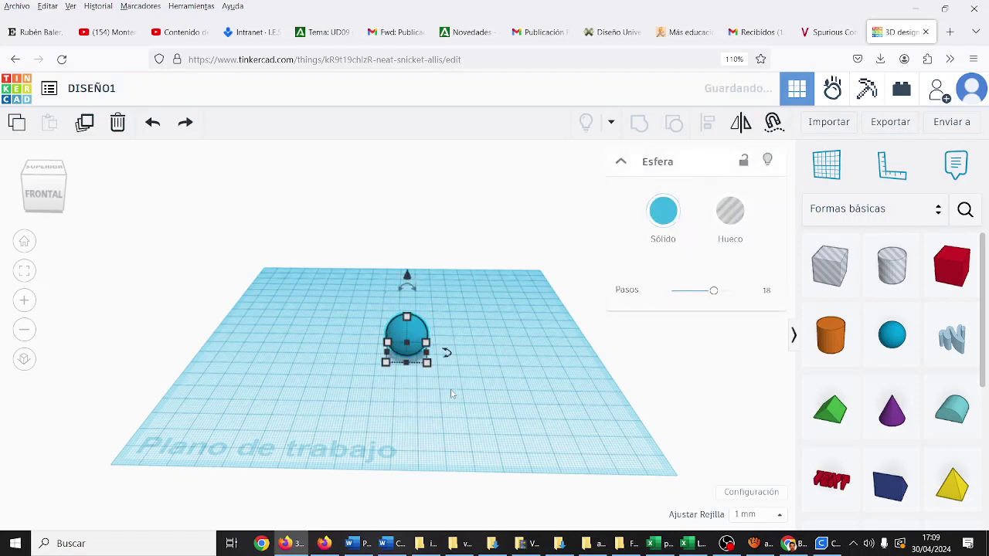
{"action": "left_click_drag", "start_coordinate": [428, 362], "coordinate": [431, 382]}
{"action": "key", "text": "ctrl+z"}
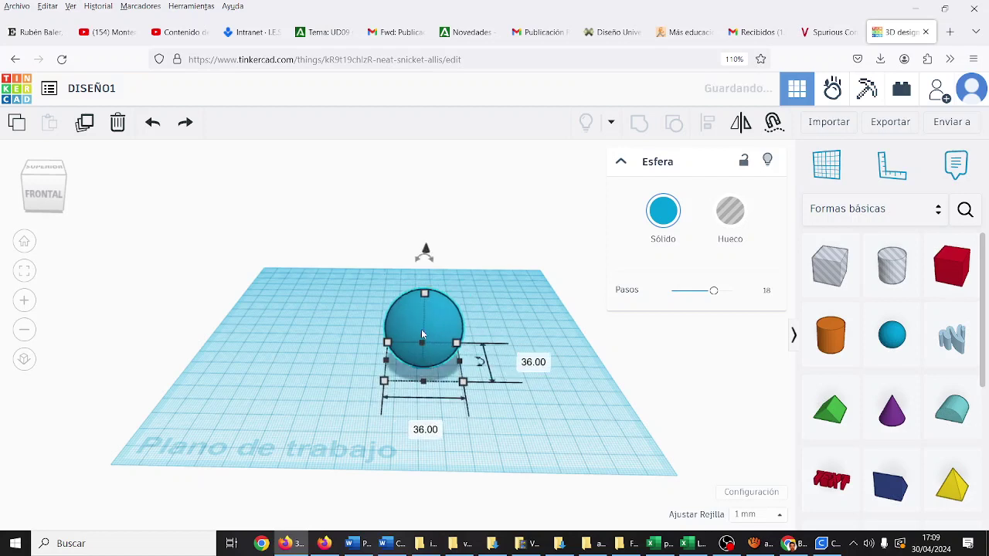
{"action": "left_click_drag", "start_coordinate": [435, 333], "coordinate": [415, 327]}
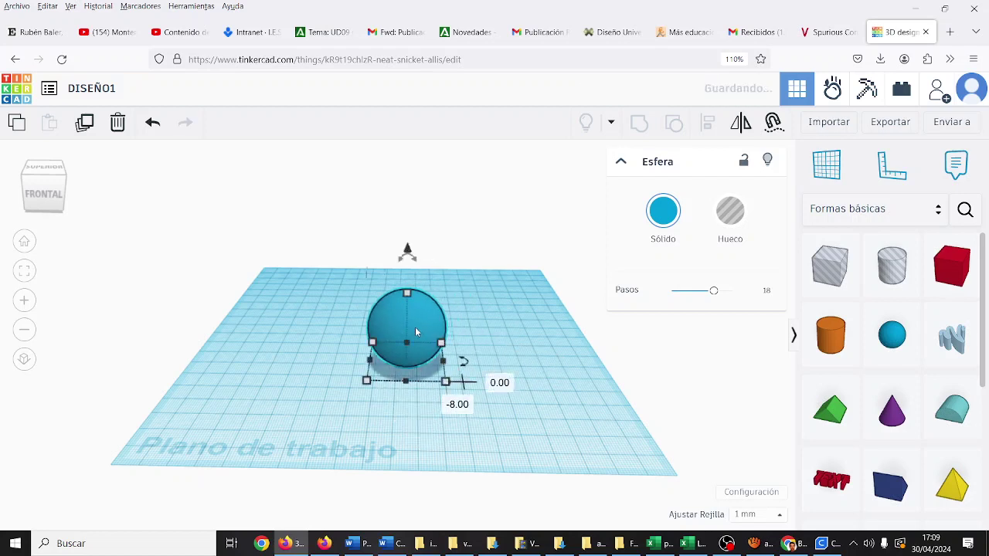
Place a hollow cube to the right of the sphere and enlarge it to about 45 mm wide.
{"action": "left_click", "coordinate": [836, 276]}
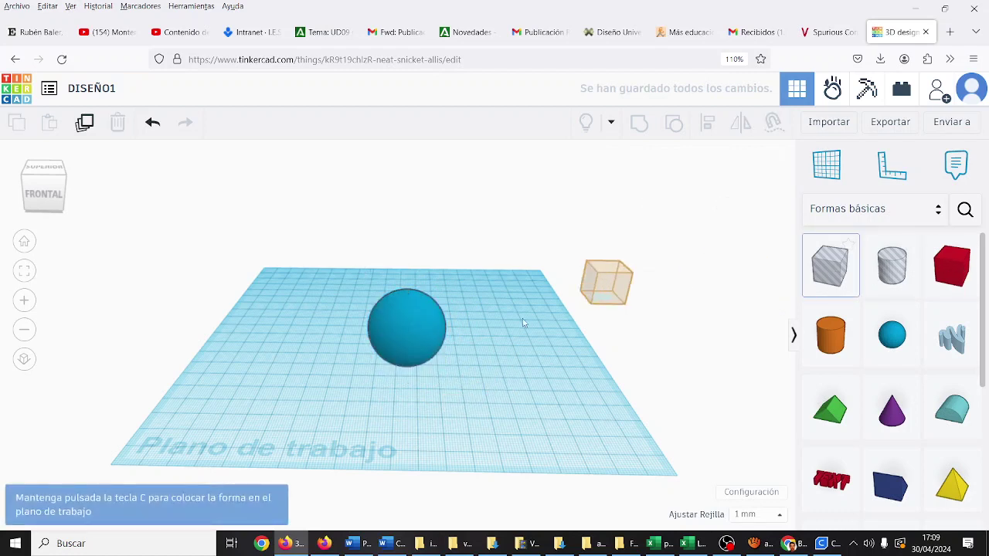
{"action": "left_click", "coordinate": [495, 353]}
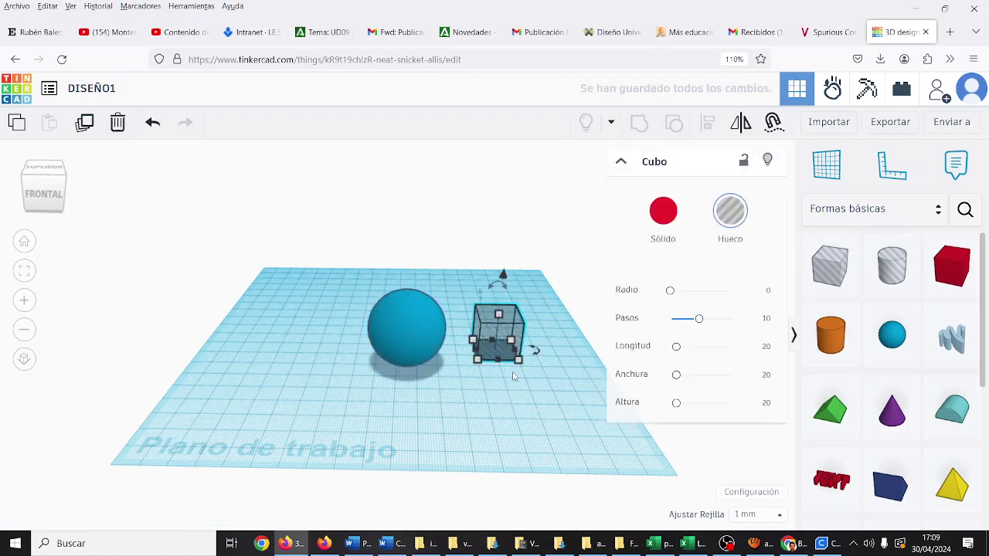
{"action": "left_click_drag", "start_coordinate": [518, 363], "coordinate": [586, 390]}
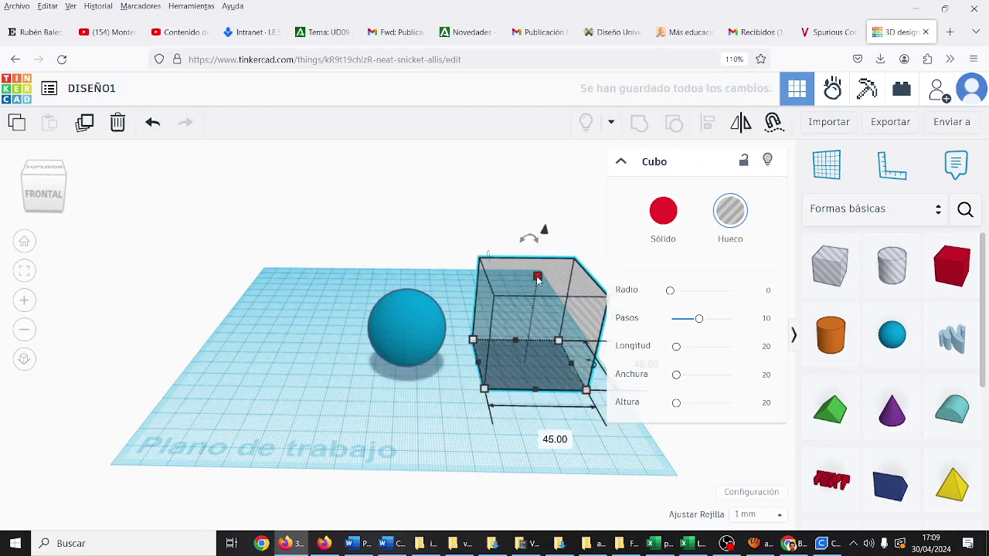
Increase the hollow cube's height to about 47 mm and raise it 25 mm above the workplane.
{"action": "mouse_move", "coordinate": [537, 280]}
{"action": "left_mouse_down"}
{"action": "mouse_move", "coordinate": [543, 227]}
{"action": "mouse_move", "coordinate": [539, 274]}
{"action": "left_mouse_up"}
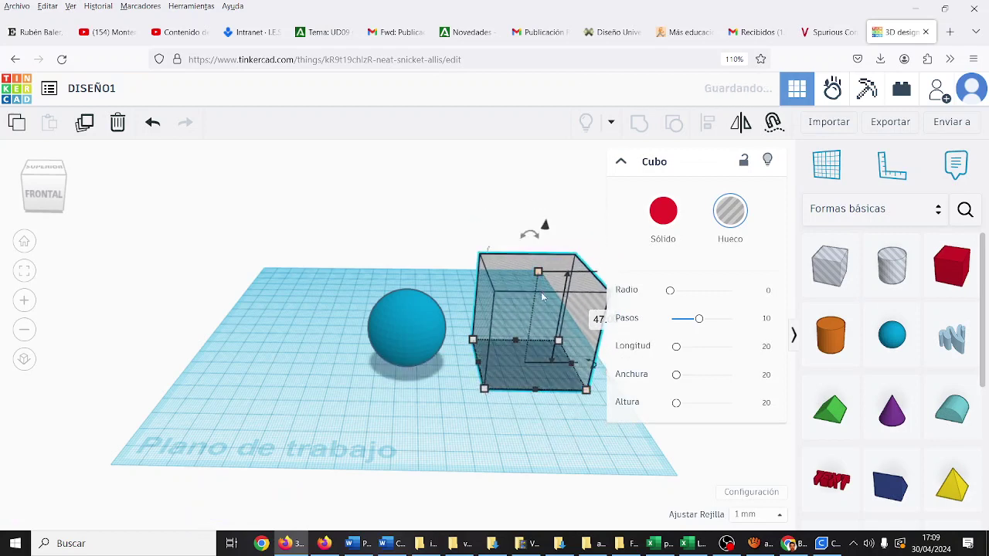
{"action": "left_click_drag", "start_coordinate": [545, 228], "coordinate": [554, 163]}
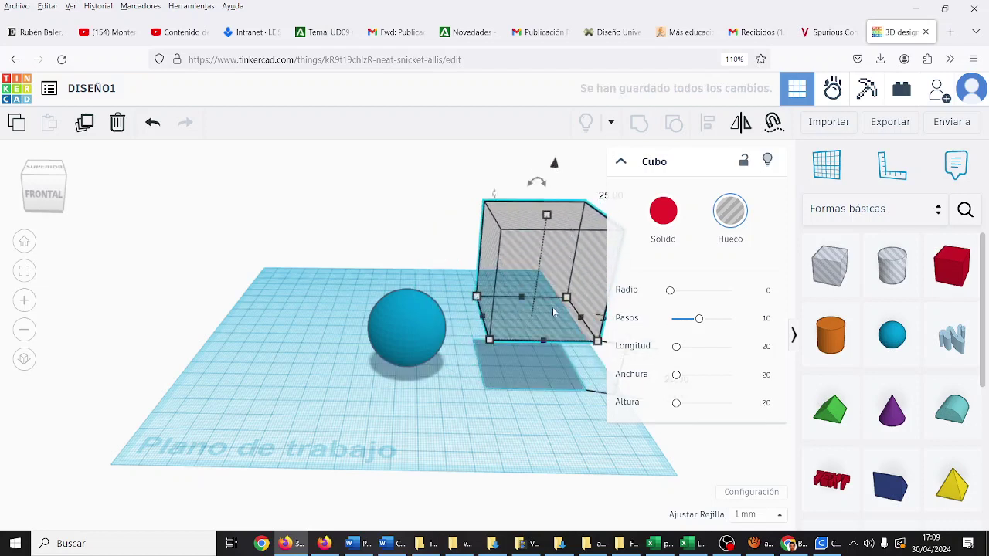
Move the hollow cube over the sphere and lower it so that it covers the sphere's upper half.
{"action": "left_click_drag", "start_coordinate": [561, 268], "coordinate": [412, 267]}
{"action": "right_click_drag", "start_coordinate": [472, 316], "coordinate": [475, 279]}
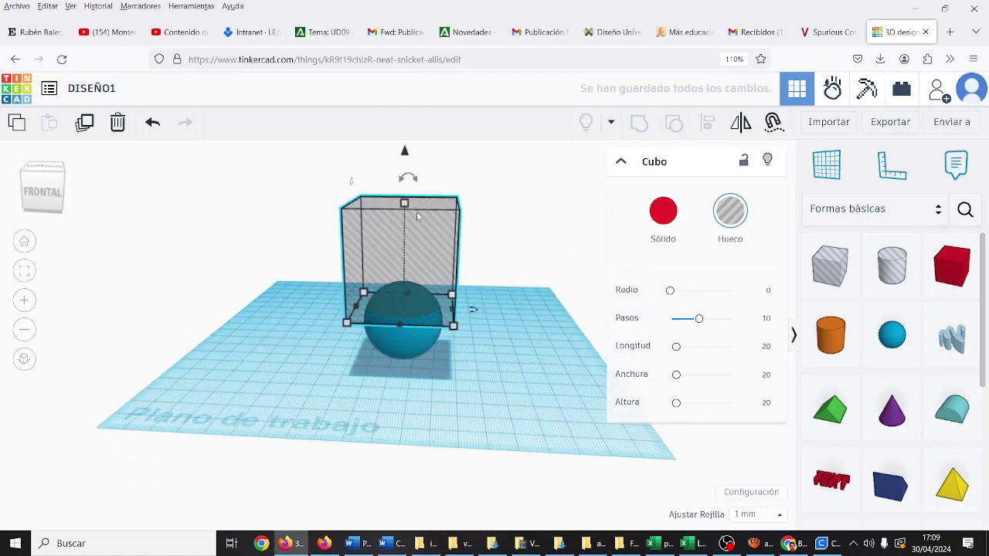
{"action": "left_click_drag", "start_coordinate": [404, 158], "coordinate": [404, 159]}
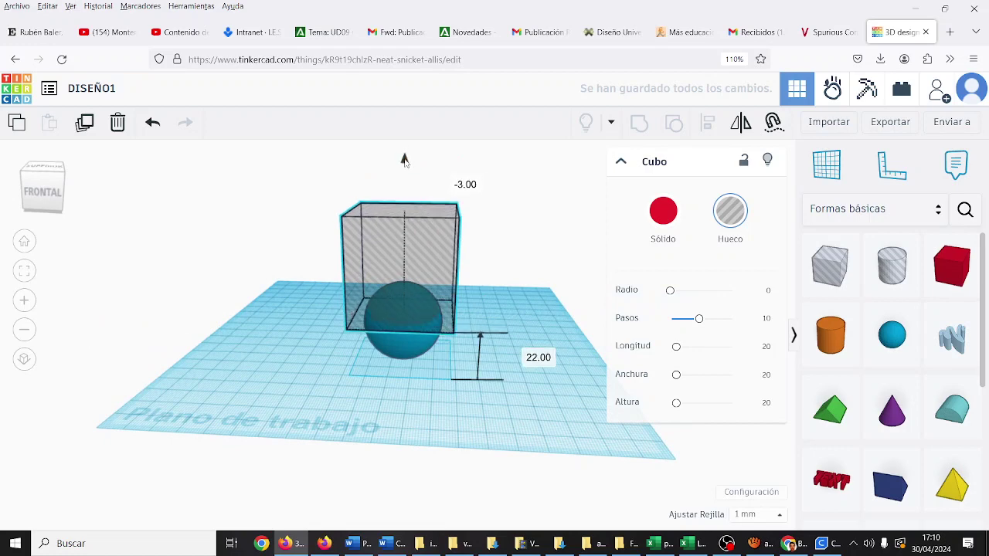
{"action": "mouse_move", "coordinate": [515, 379]}
{"action": "right_mouse_down"}
{"action": "mouse_move", "coordinate": [517, 322]}
{"action": "mouse_move", "coordinate": [510, 371]}
{"action": "right_mouse_up"}
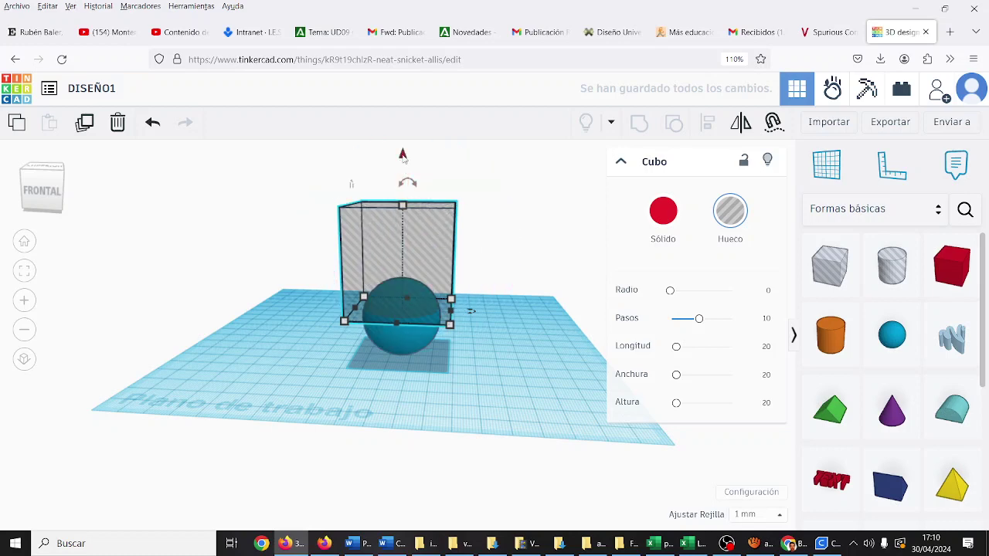
{"action": "left_click_drag", "start_coordinate": [402, 154], "coordinate": [402, 155]}
{"action": "right_click_drag", "start_coordinate": [505, 375], "coordinate": [421, 351]}
Group the sphere with the hollow cube to cut off the sphere's upper half.
{"action": "left_click", "coordinate": [414, 299]}
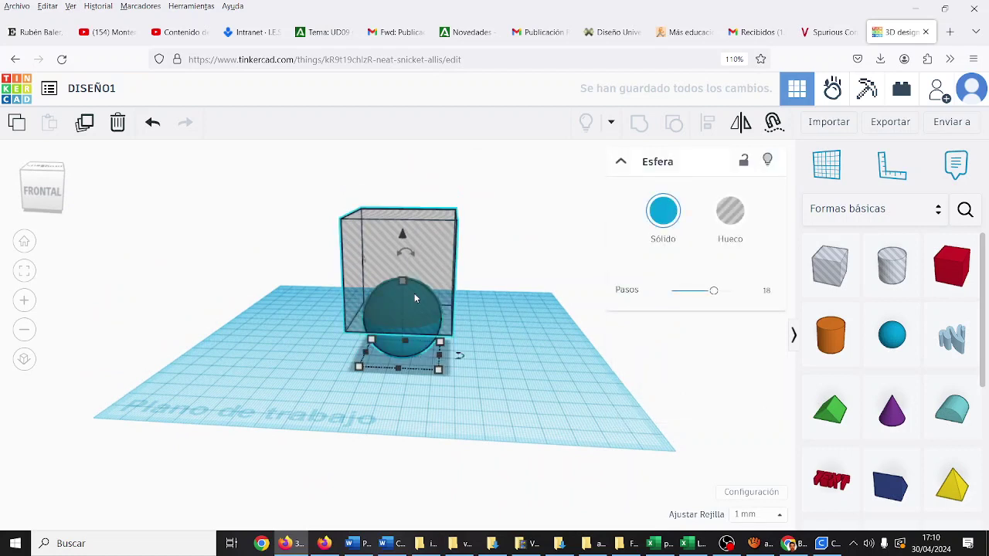
{"action": "key", "text": "ctrl+a"}
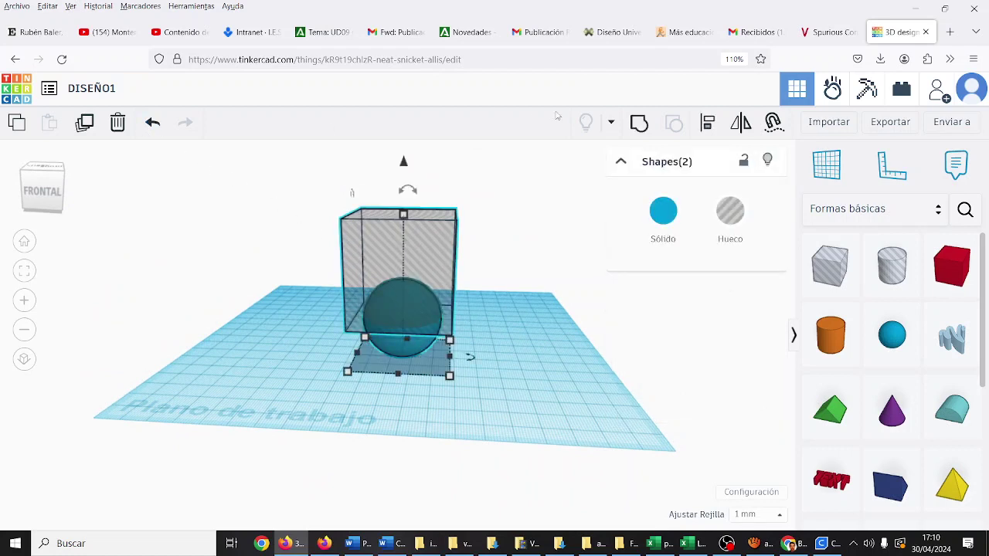
{"action": "left_click", "coordinate": [639, 125]}
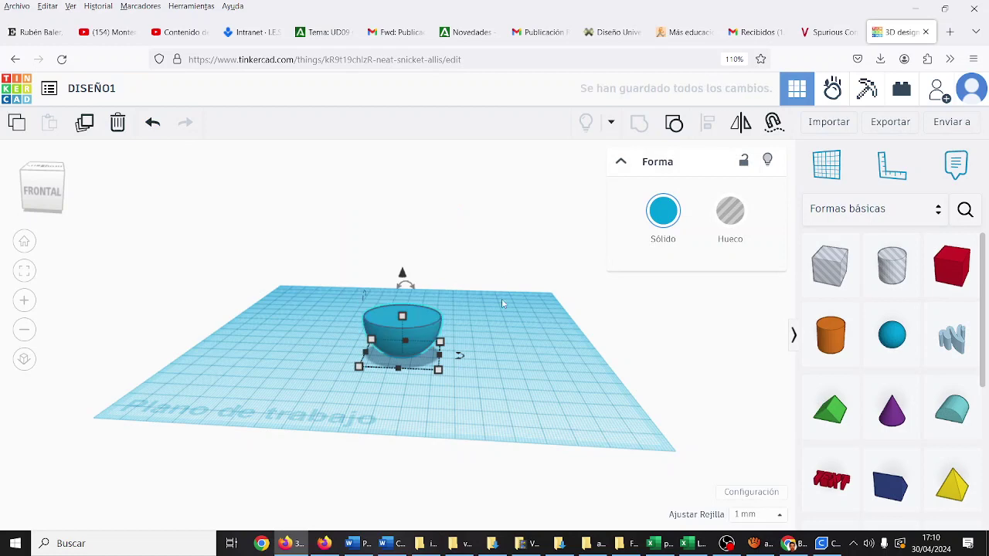
Copy and paste the half sphere, and scale the copy down to 31 by 31 mm.
{"action": "left_click", "coordinate": [490, 329]}
{"action": "right_click_drag", "start_coordinate": [491, 329], "coordinate": [490, 356]}
{"action": "left_click", "coordinate": [421, 360]}
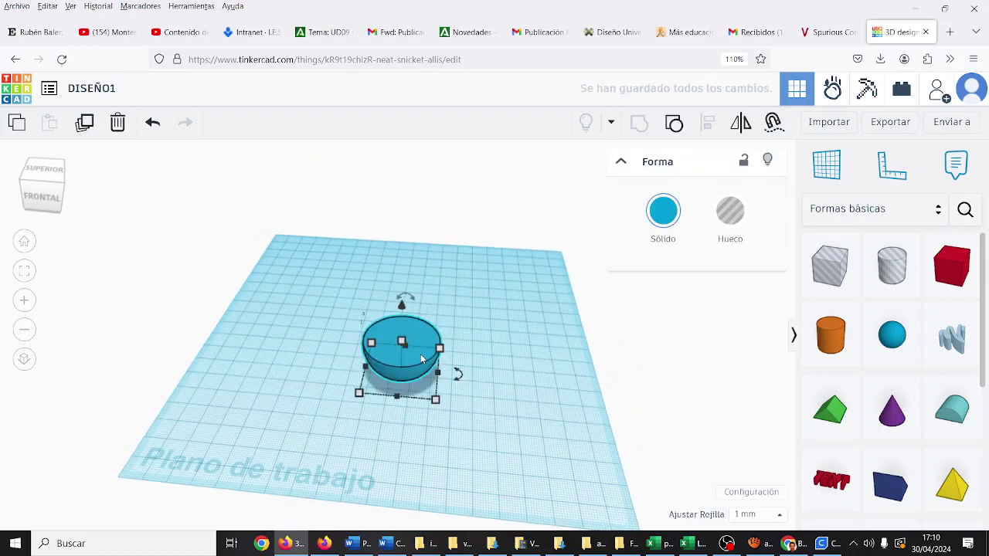
{"action": "key", "text": "ctrl+c"}
{"action": "key", "text": "ctrl+v"}
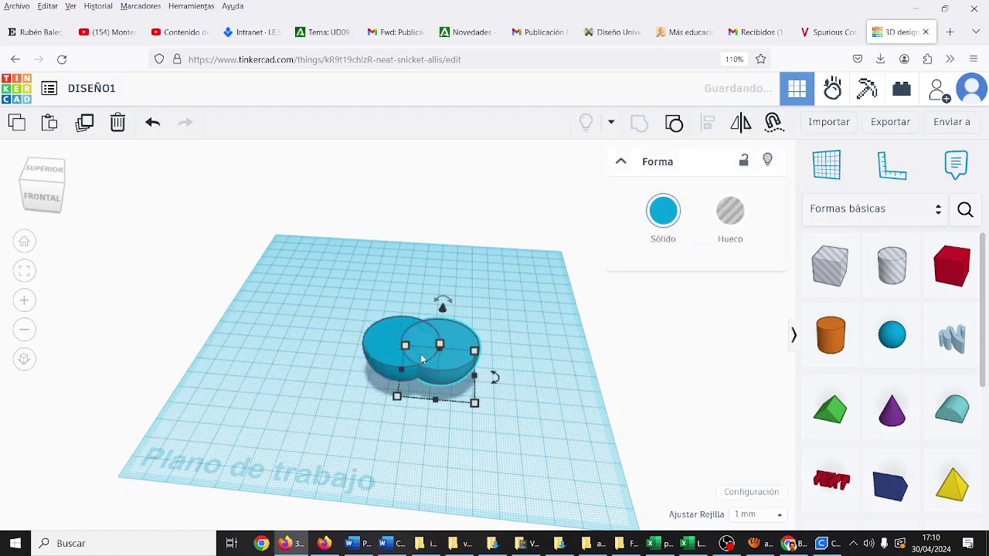
{"action": "left_click_drag", "start_coordinate": [462, 368], "coordinate": [486, 371]}
{"action": "key", "text": "ctrl+z"}
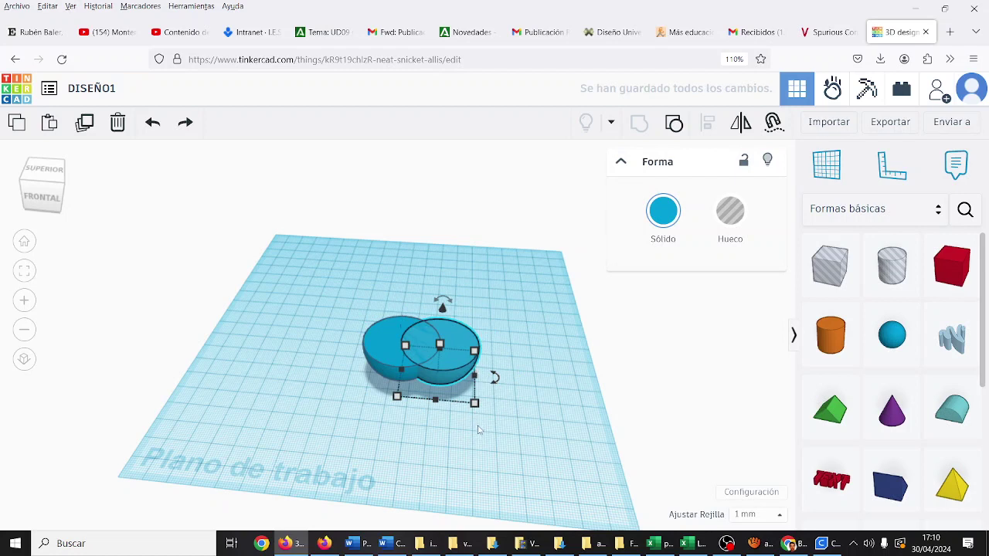
{"action": "left_click_drag", "start_coordinate": [476, 405], "coordinate": [464, 395]}
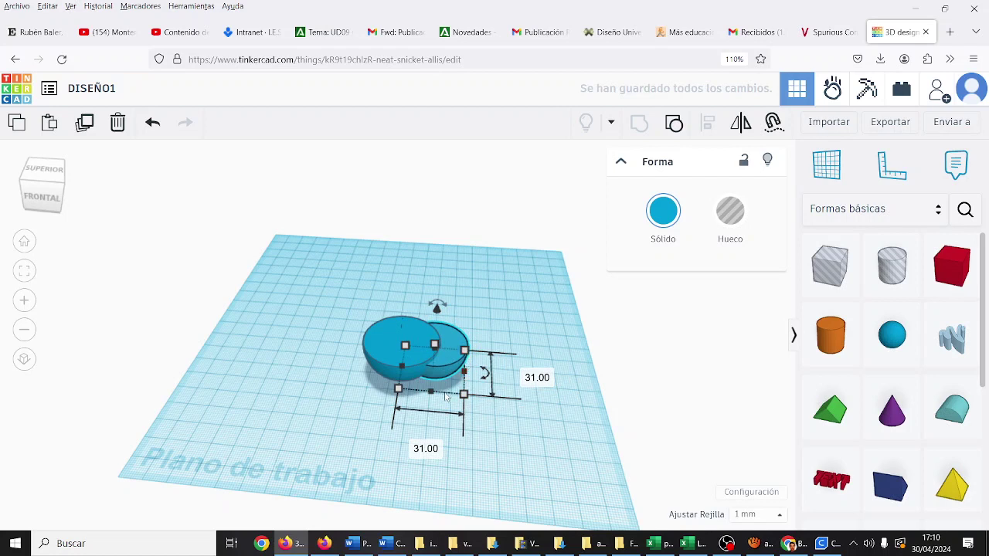
Shift the smaller half sphere sideways away from the original and raise it 5 mm.
{"action": "left_click_drag", "start_coordinate": [431, 392], "coordinate": [462, 373]}
{"action": "left_click", "coordinate": [44, 184]}
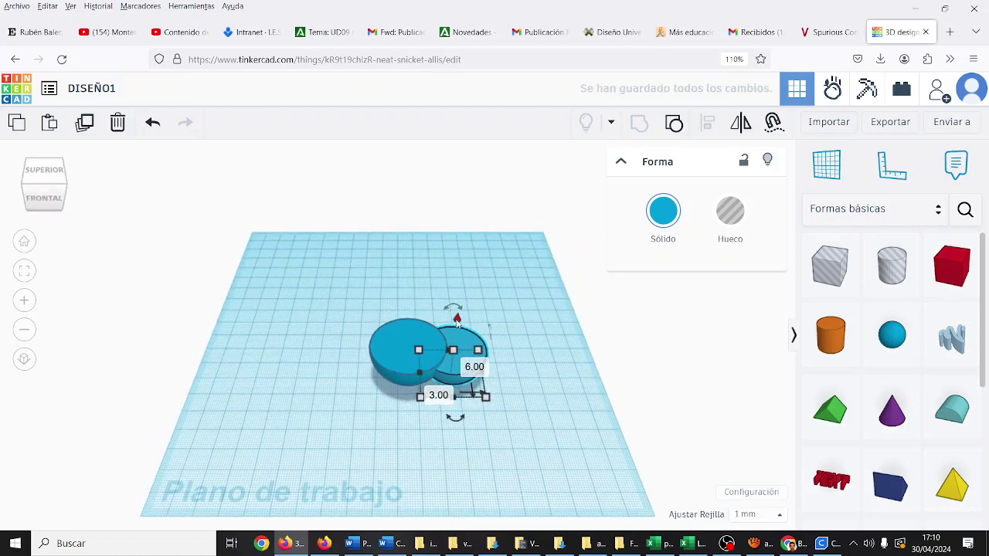
{"action": "left_click_drag", "start_coordinate": [457, 321], "coordinate": [457, 311]}
Move the smaller half sphere over the larger one and roughly centre it as seen from above.
{"action": "left_click", "coordinate": [44, 169]}
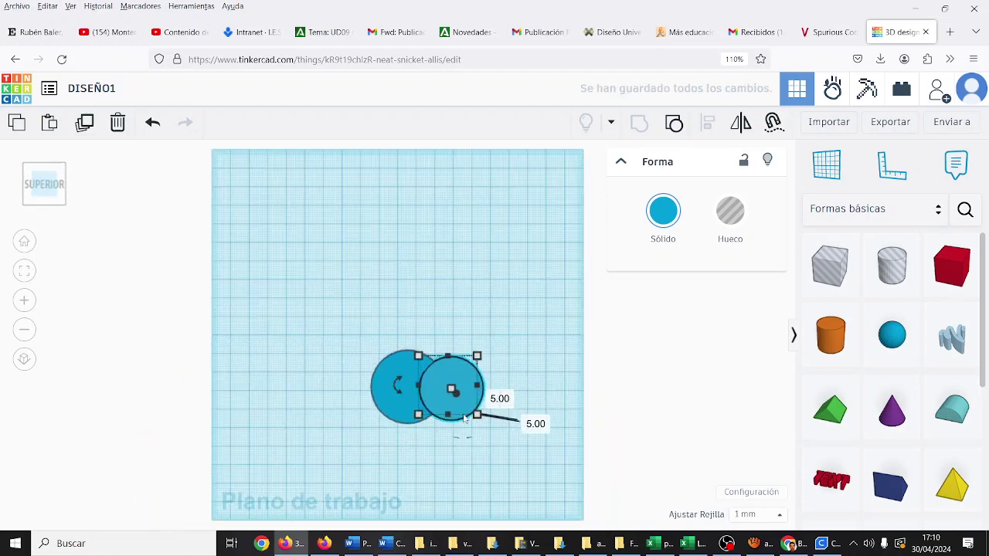
{"action": "scroll", "coordinate": [462, 413], "scroll_direction": "up", "scroll_amount": 4}
{"action": "left_click_drag", "start_coordinate": [461, 401], "coordinate": [397, 398]}
{"action": "key", "text": "Down"}
{"action": "key", "text": "Down"}
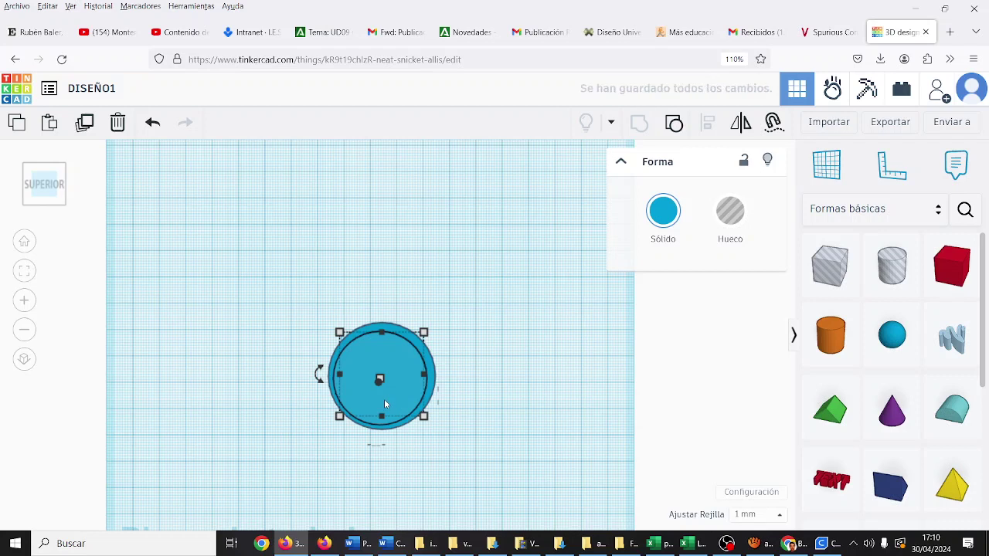
{"action": "scroll", "coordinate": [384, 397], "scroll_direction": "up", "scroll_amount": 2}
{"action": "key", "text": "Up"}
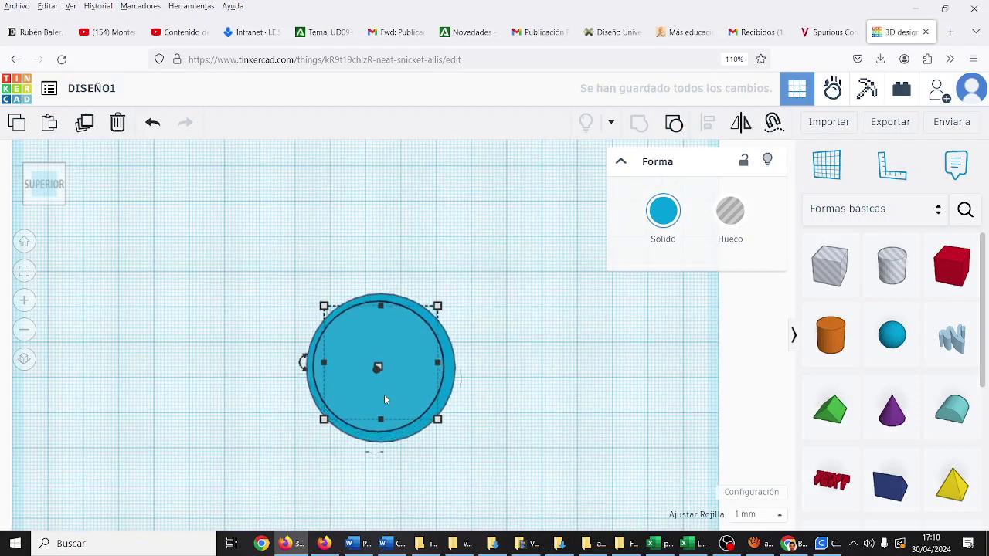
{"action": "key", "text": "Right"}
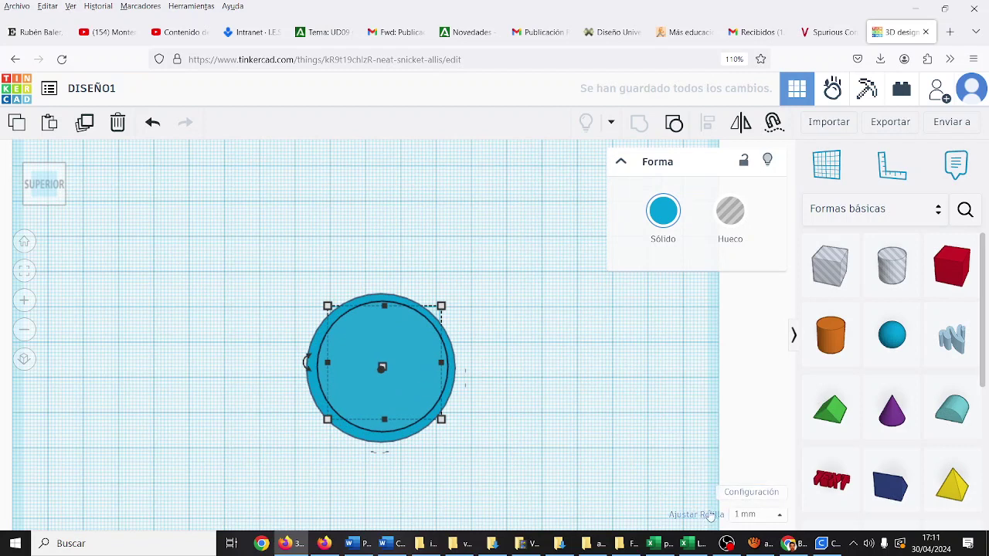
Set the snap grid to 0.25 mm and nudge the smaller half sphere closer to the centre of the larger one.
{"action": "left_click", "coordinate": [751, 515]}
{"action": "left_click", "coordinate": [751, 387]}
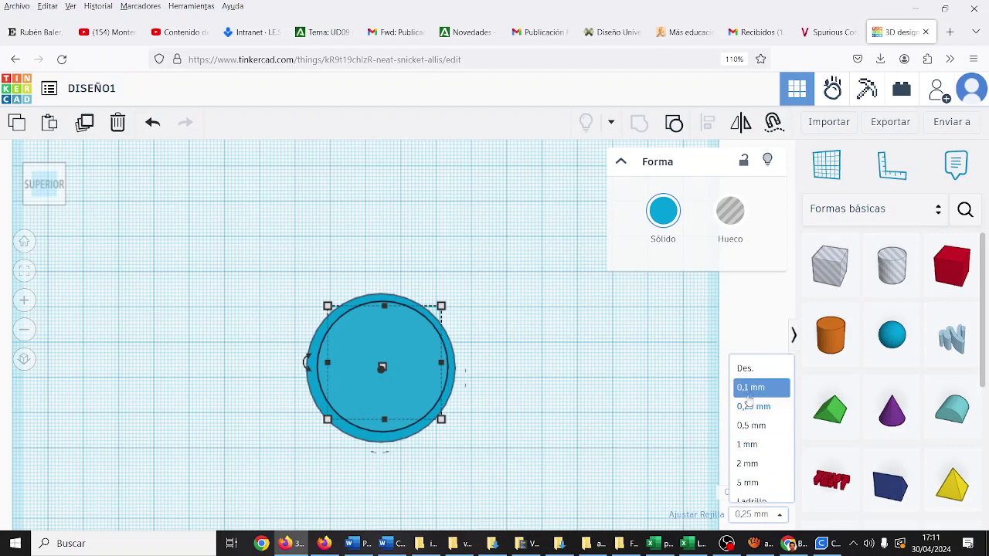
{"action": "key", "text": "Down"}
{"action": "key", "text": "Down"}
{"action": "key", "text": "Left"}
{"action": "key", "text": "Left"}
{"action": "key", "text": "Left"}
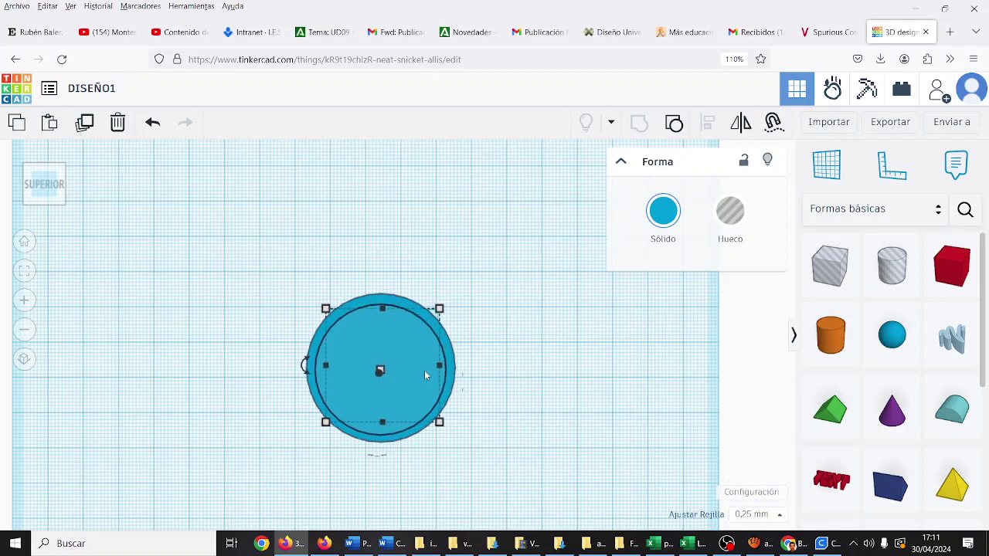
Turn the smaller half sphere into a hole and group it with the larger one to form a hollow bowl.
{"action": "left_click", "coordinate": [730, 212]}
{"action": "left_click", "coordinate": [232, 249]}
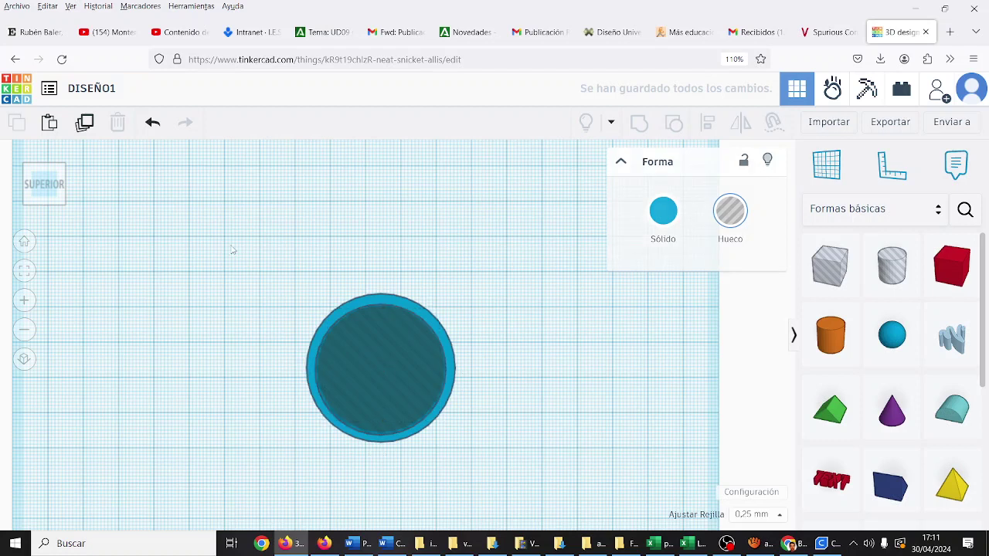
{"action": "left_click", "coordinate": [368, 374]}
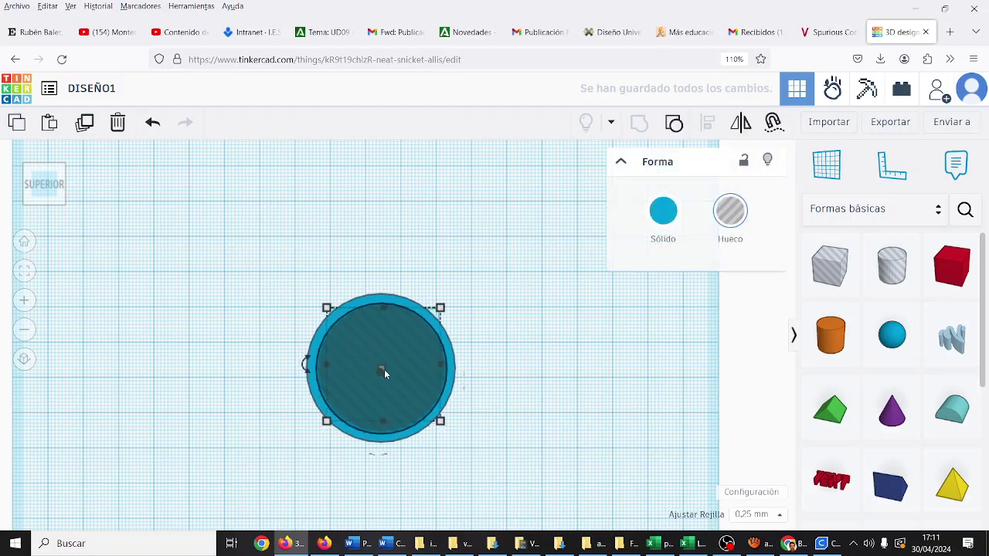
{"action": "left_click", "coordinate": [264, 285]}
{"action": "left_click_drag", "start_coordinate": [500, 495], "coordinate": [500, 495]}
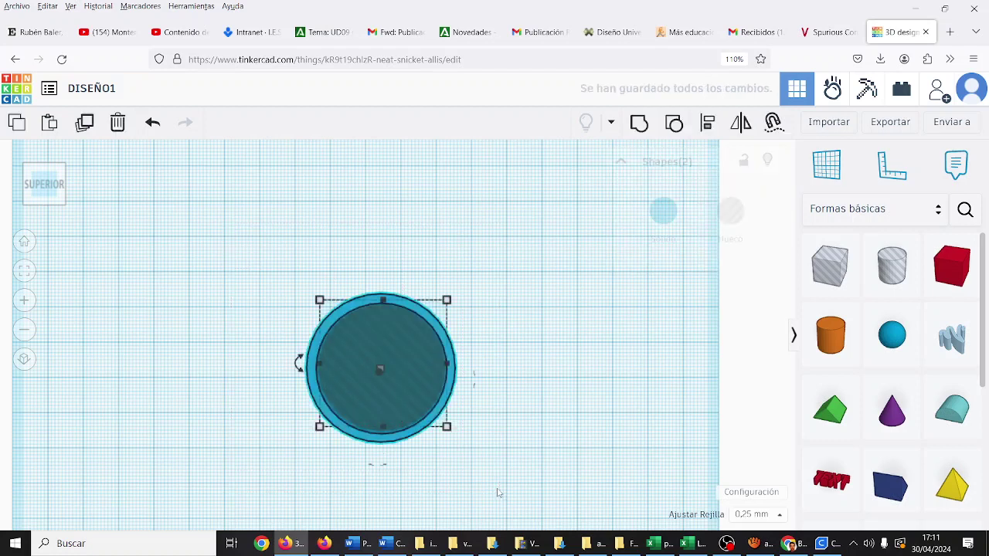
{"action": "left_click", "coordinate": [638, 122]}
Place a solid cone from the basic shapes inside the bowl.
{"action": "right_click_drag", "start_coordinate": [536, 393], "coordinate": [523, 317]}
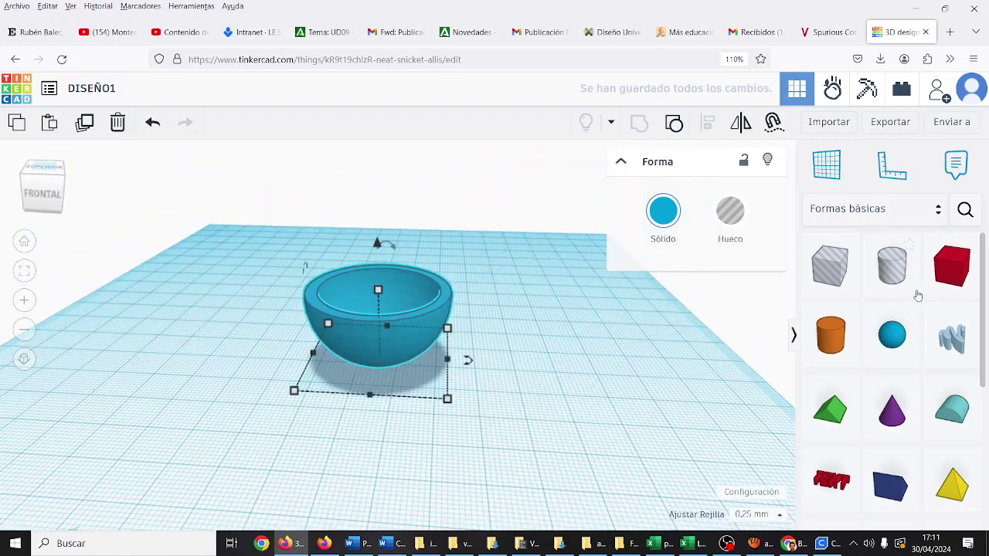
{"action": "scroll", "coordinate": [893, 341], "scroll_direction": "down", "scroll_amount": 4}
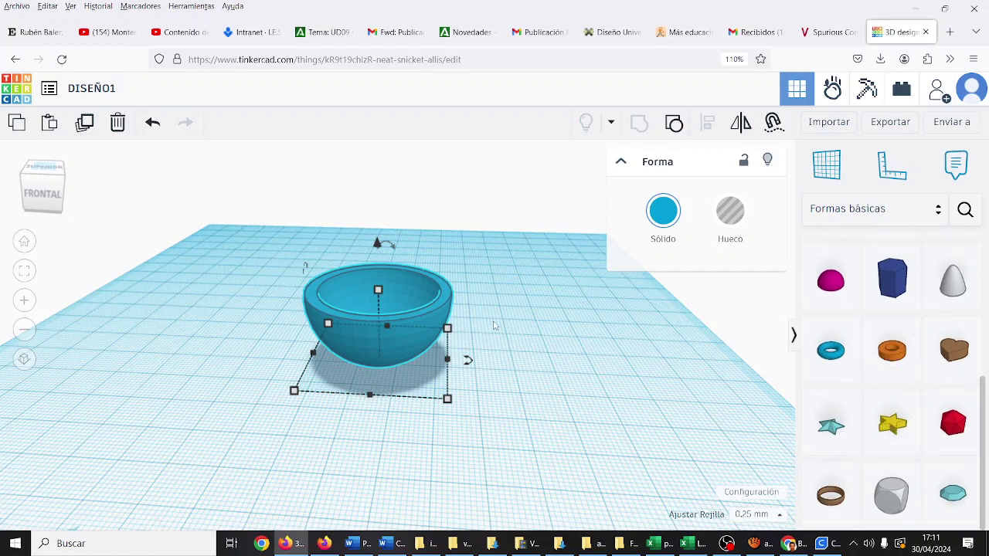
{"action": "right_click_drag", "start_coordinate": [513, 324], "coordinate": [526, 379]}
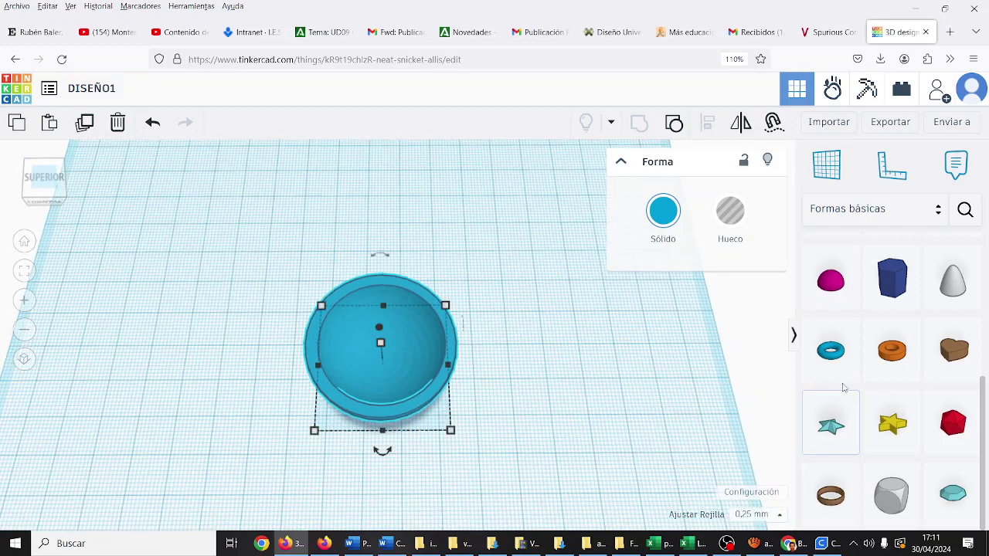
{"action": "scroll", "coordinate": [840, 391], "scroll_direction": "up", "scroll_amount": 3}
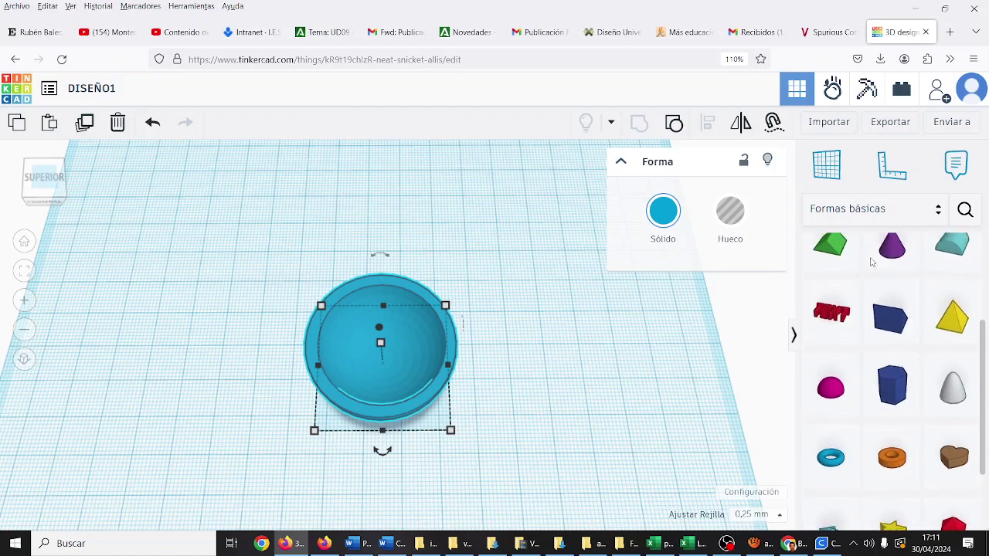
{"action": "scroll", "coordinate": [871, 263], "scroll_direction": "up", "scroll_amount": 3}
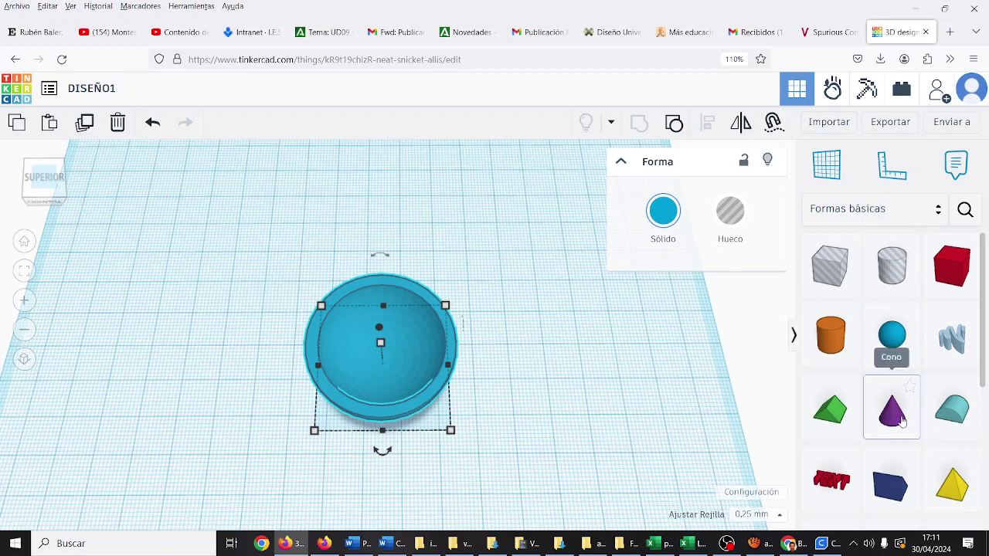
{"action": "left_click_drag", "start_coordinate": [901, 419], "coordinate": [345, 370]}
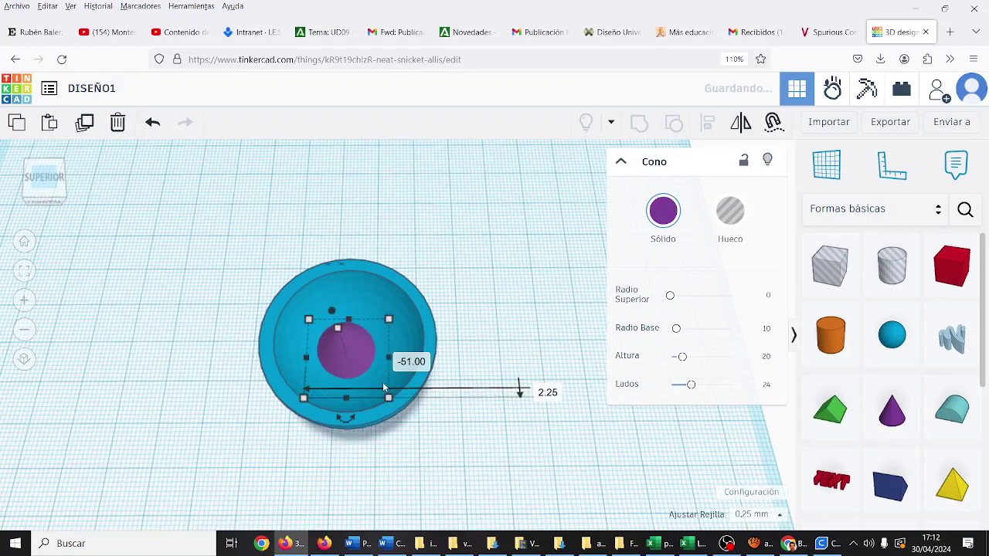
Raise the cone 11 mm so that it stands inside the bowl.
{"action": "left_click", "coordinate": [247, 403]}
{"action": "right_click_drag", "start_coordinate": [246, 409], "coordinate": [239, 342]}
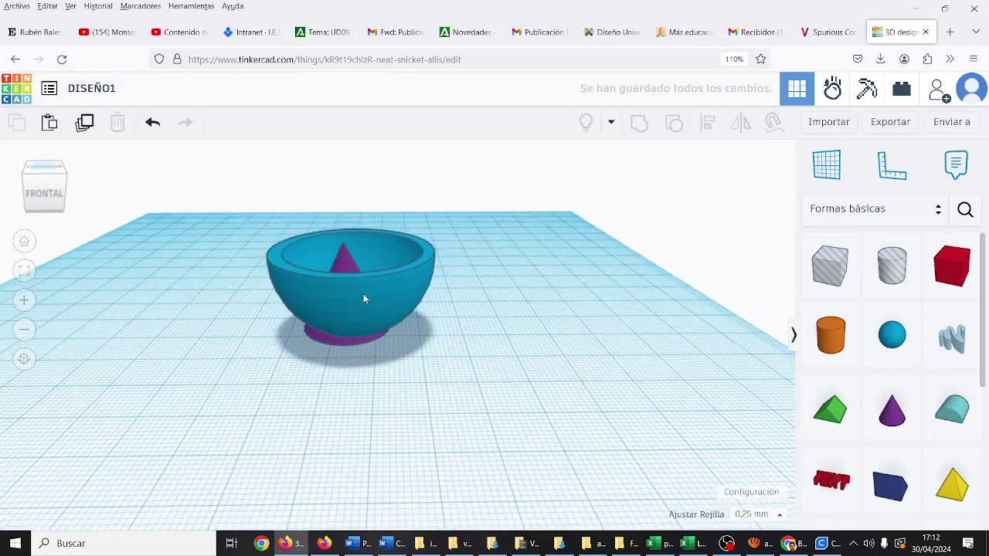
{"action": "left_click", "coordinate": [346, 274]}
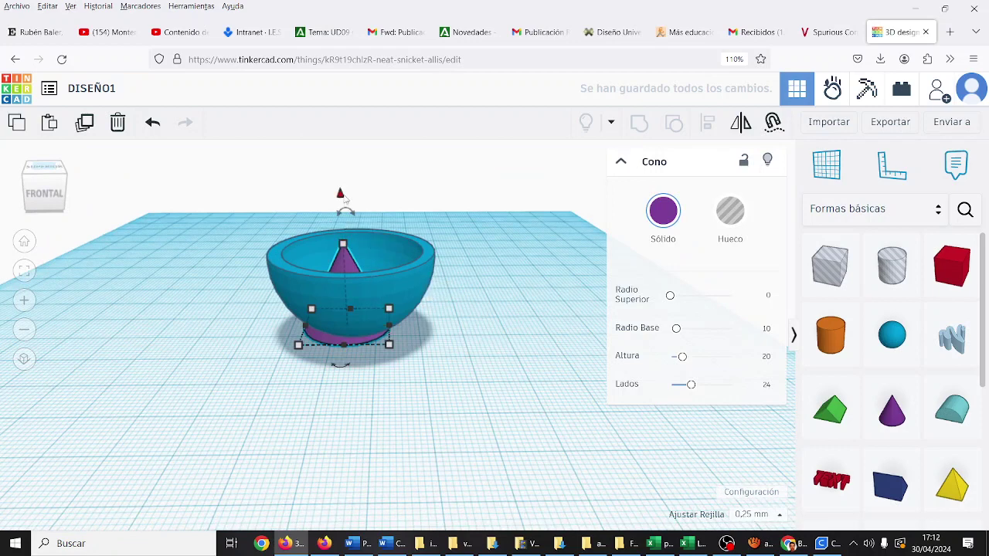
{"action": "left_click_drag", "start_coordinate": [340, 195], "coordinate": [340, 142]}
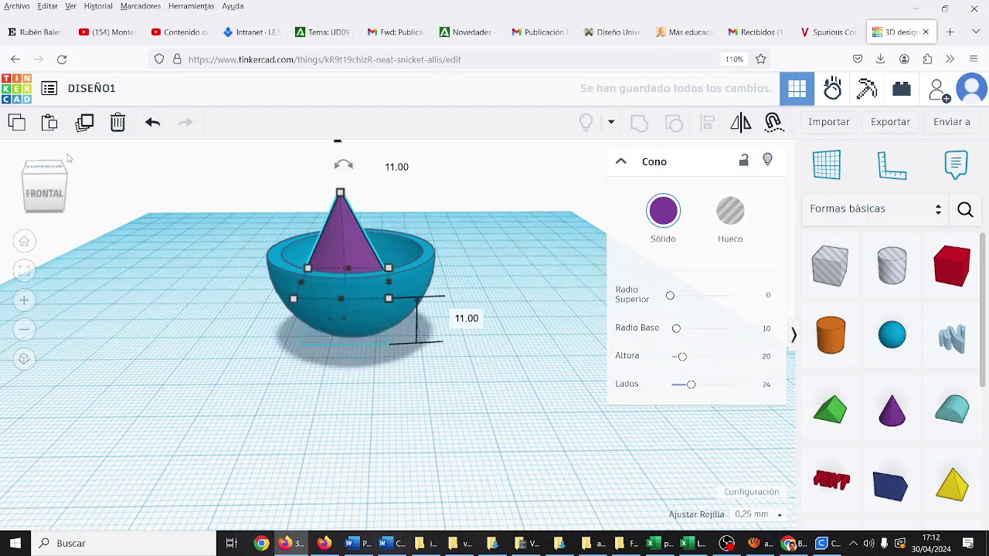
Centre the cone within the bowl, shifting it 0.75 by 2.25 mm and nudging it three 0.25 mm grid steps to the right.
{"action": "left_click", "coordinate": [44, 167]}
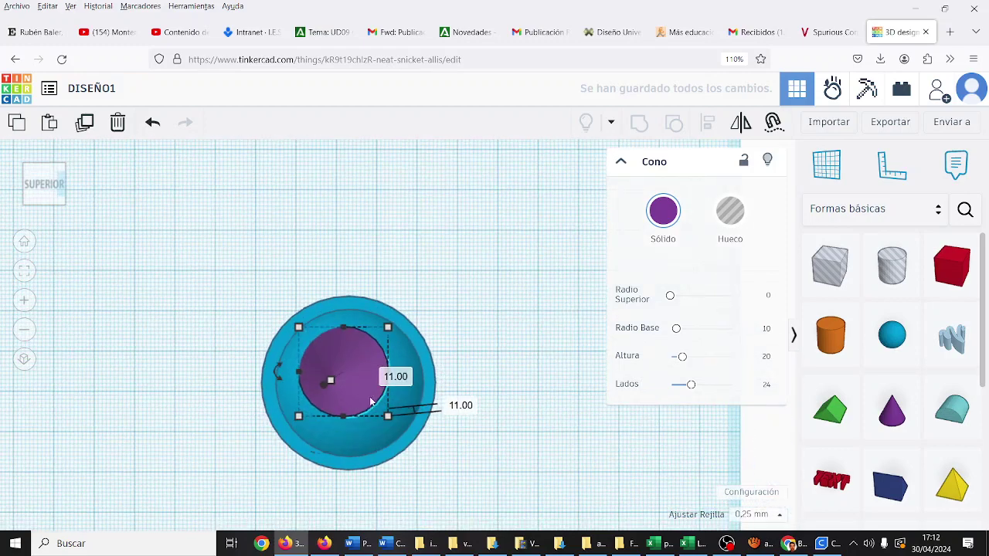
{"action": "mouse_move", "coordinate": [353, 389]}
{"action": "left_mouse_down"}
{"action": "mouse_move", "coordinate": [366, 397]}
{"action": "mouse_move", "coordinate": [357, 406]}
{"action": "left_mouse_up"}
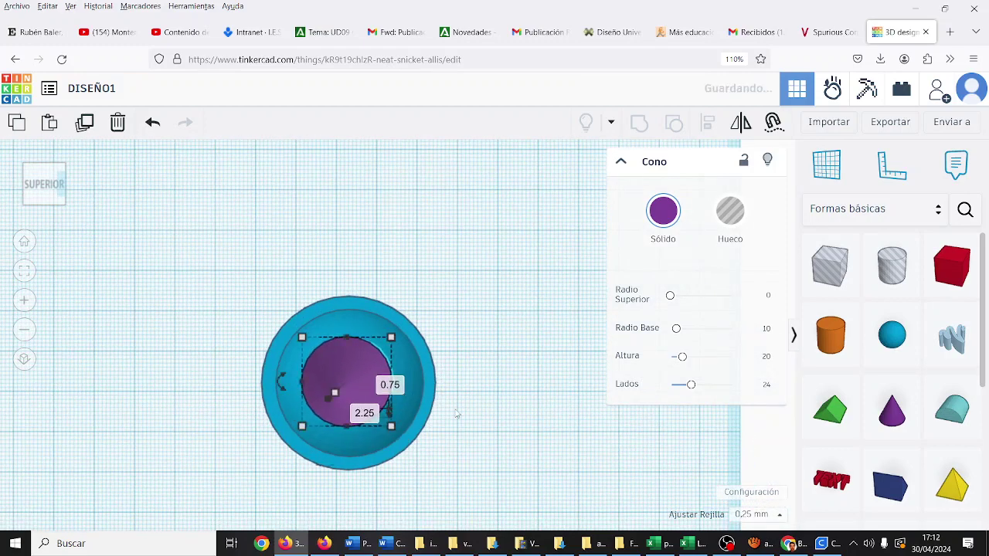
{"action": "right_click_drag", "start_coordinate": [456, 410], "coordinate": [420, 342]}
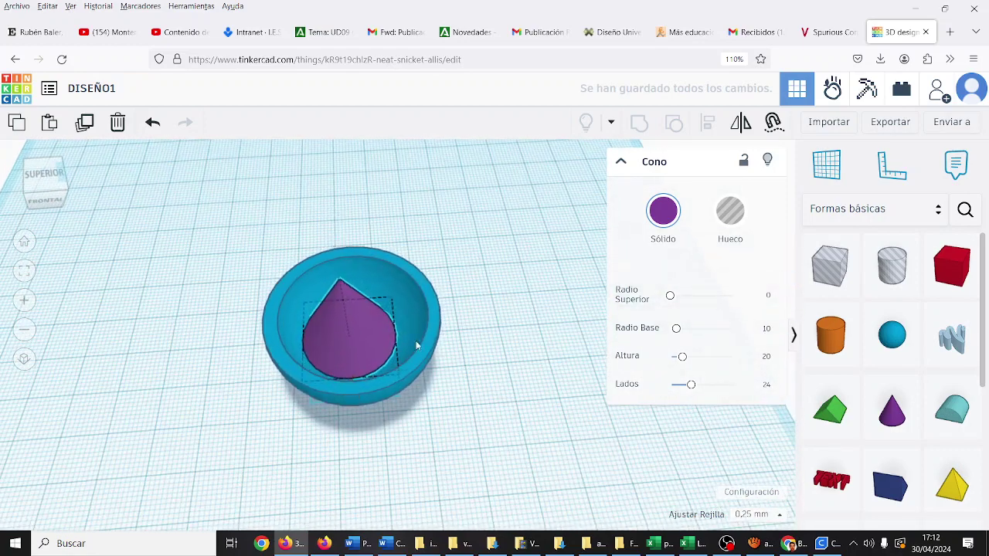
{"action": "key", "text": "Right"}
{"action": "key", "text": "Right"}
{"action": "key", "text": "Right"}
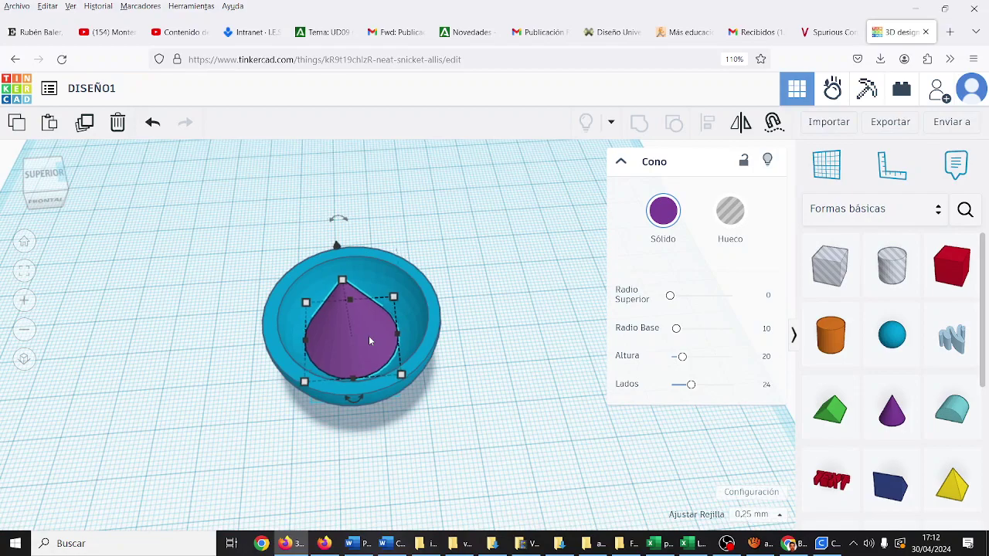
Lower the cone slightly inside the bowl after checking its centring from above.
{"action": "right_click_drag", "start_coordinate": [456, 342], "coordinate": [470, 408]}
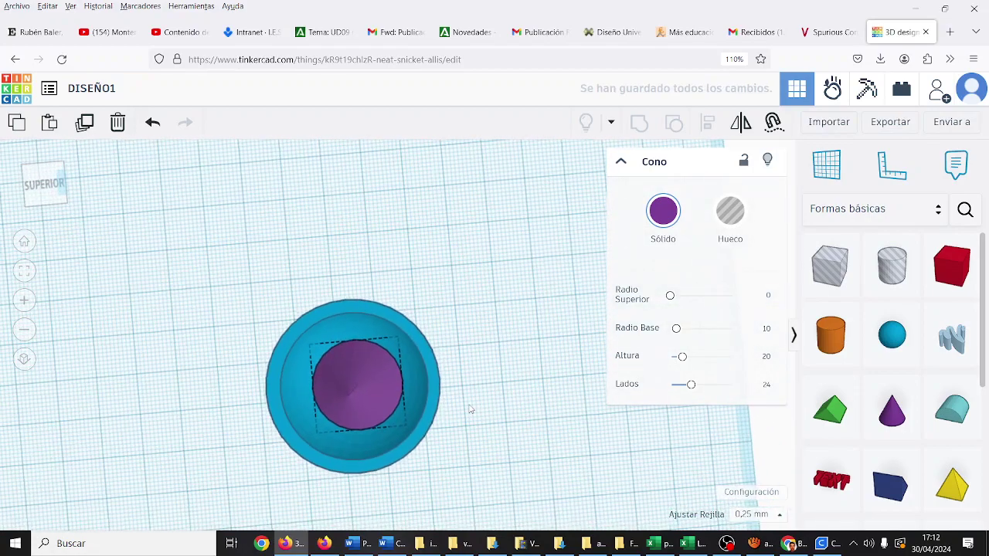
{"action": "right_click_drag", "start_coordinate": [472, 374], "coordinate": [418, 282]}
{"action": "left_click_drag", "start_coordinate": [340, 193], "coordinate": [342, 200]}
{"action": "right_click_drag", "start_coordinate": [480, 333], "coordinate": [468, 440]}
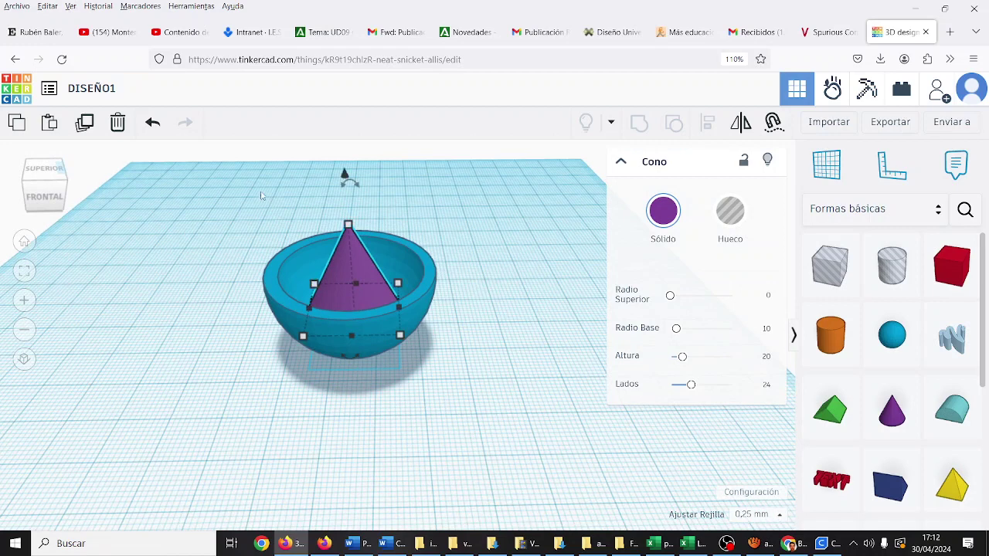
Select the bowl and the cone together and group them into a single solid shape.
{"action": "left_click", "coordinate": [260, 194]}
{"action": "left_click_drag", "start_coordinate": [455, 360], "coordinate": [457, 360]}
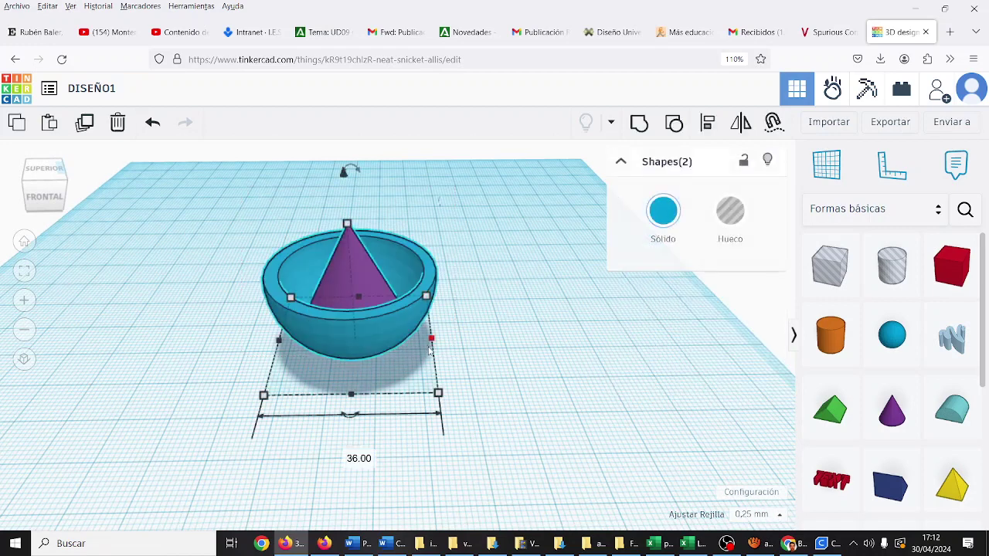
{"action": "left_click", "coordinate": [638, 124]}
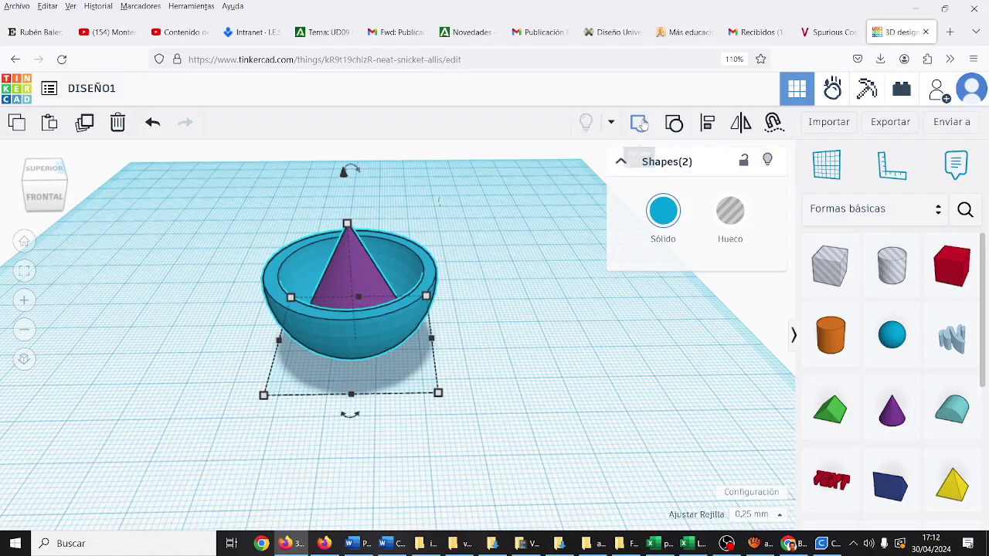
{"action": "left_click", "coordinate": [489, 321]}
{"action": "right_click_drag", "start_coordinate": [490, 313], "coordinate": [519, 333]}
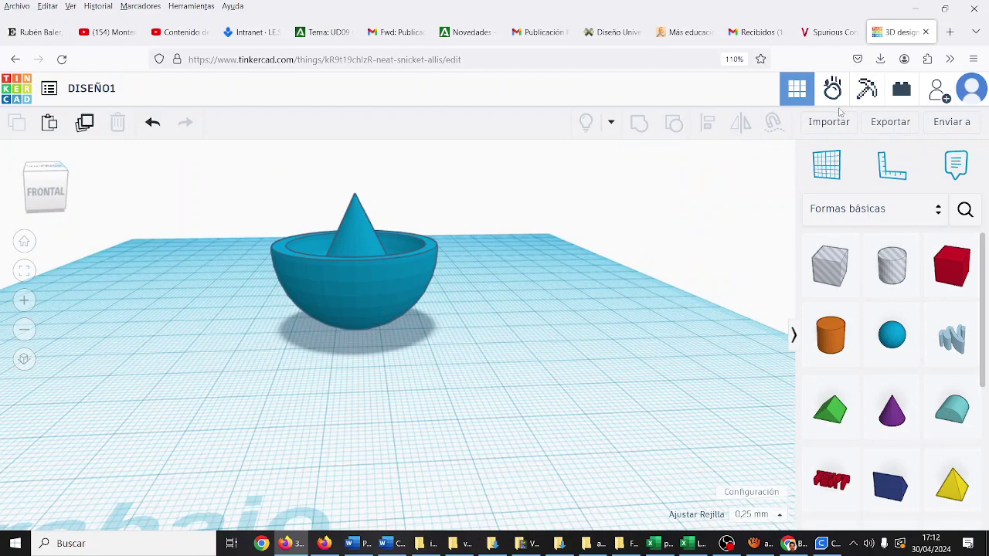
Export the complete design in STL format for 3D printing and open the downloaded DISEÑO1.stl in UltiMaker Cura.
{"action": "left_click", "coordinate": [890, 124]}
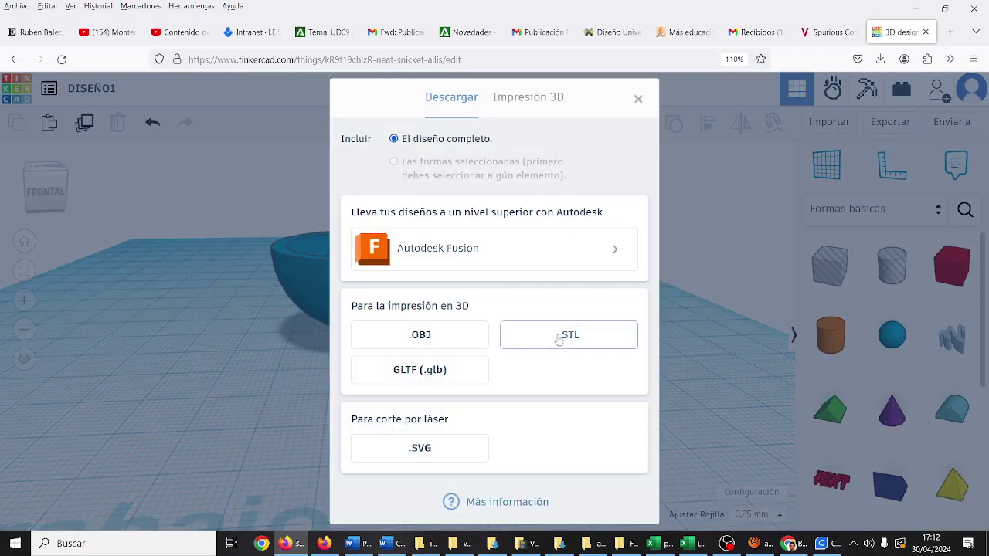
{"action": "left_click", "coordinate": [558, 338]}
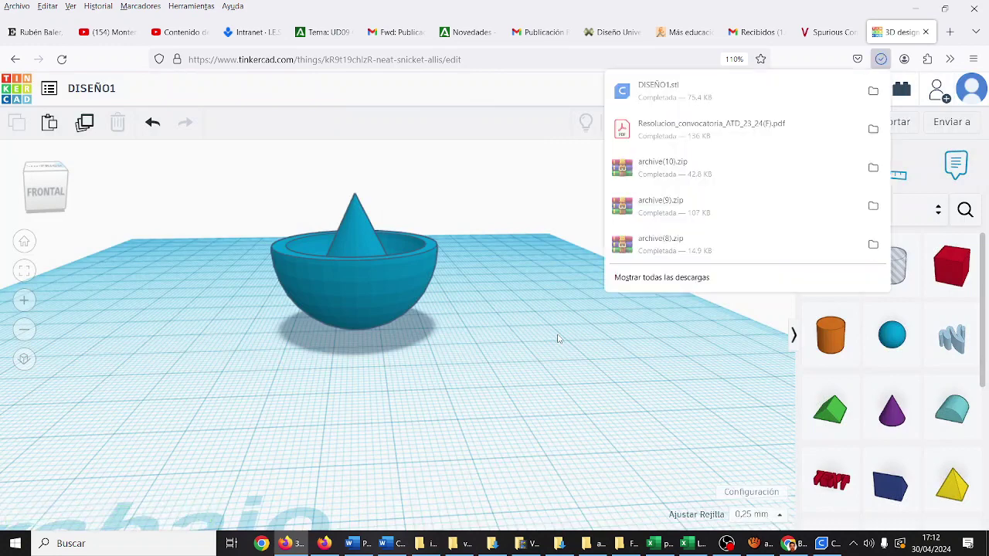
{"action": "left_click", "coordinate": [804, 97]}
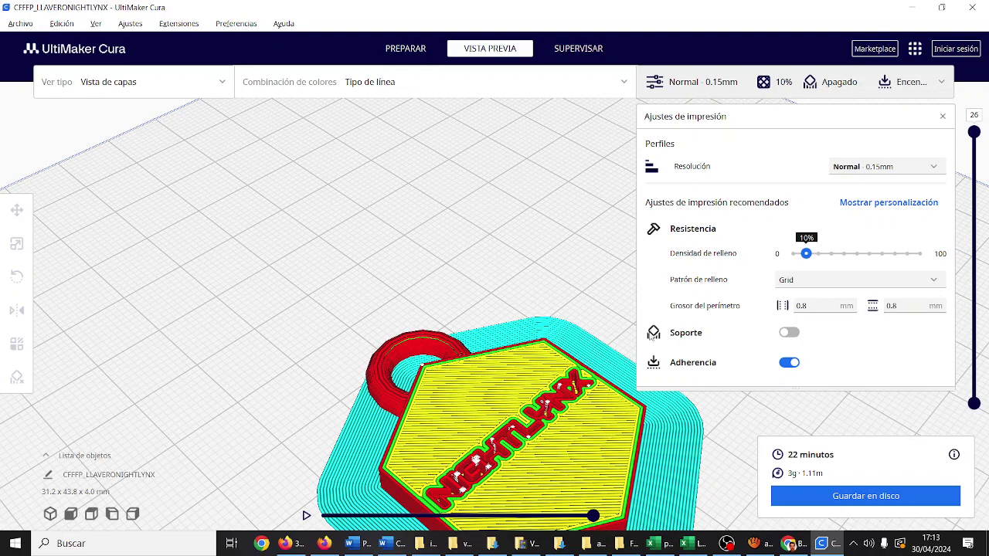
{"action": "scroll", "coordinate": [548, 242], "scroll_direction": "down", "scroll_amount": 5}
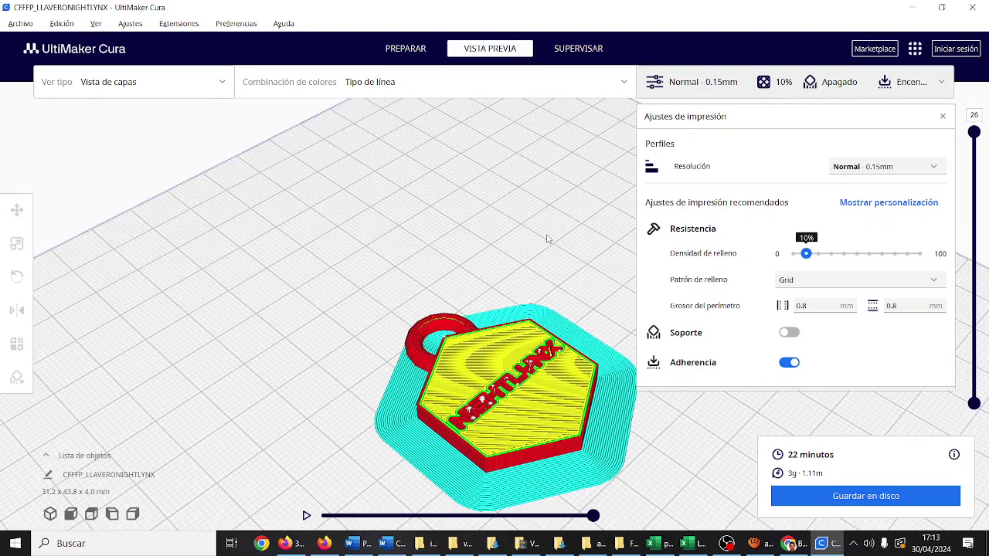
{"action": "left_click", "coordinate": [726, 543]}
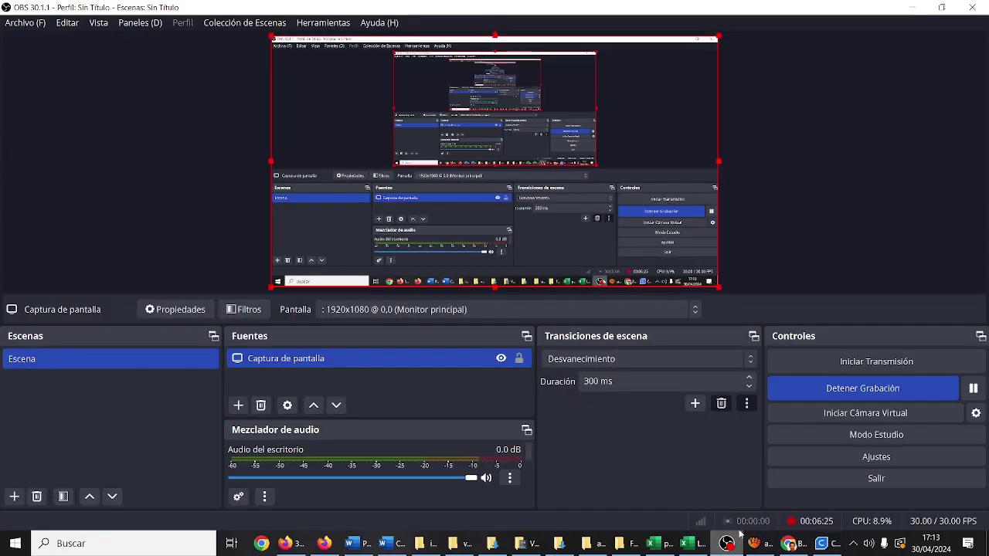